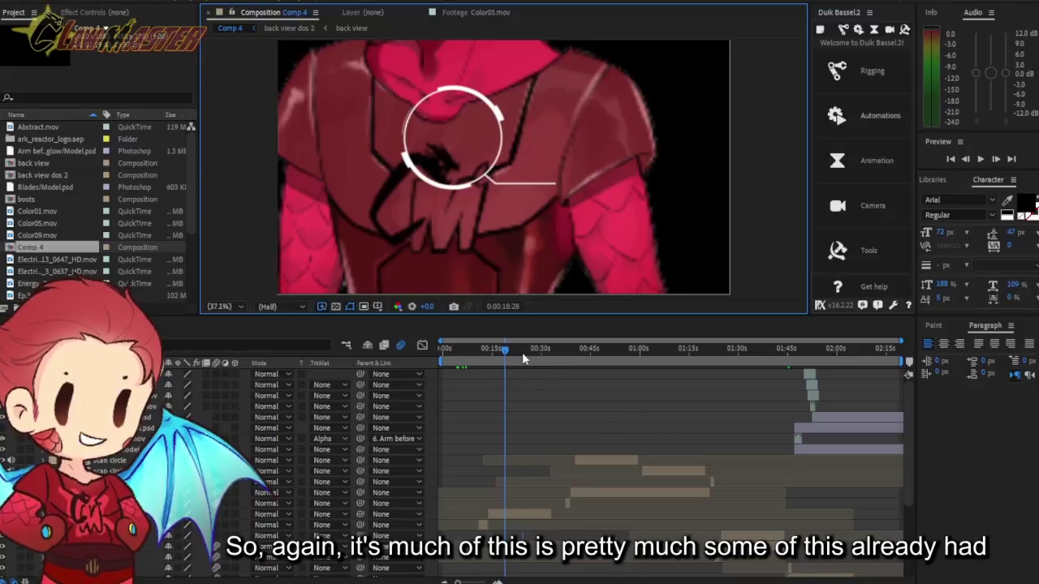
# Step: Scrub Comp 4 to about 1:04 so the wing scan circle sits over the lower back
pyautogui.moveTo(522, 352); pyautogui.dragTo(601, 353)
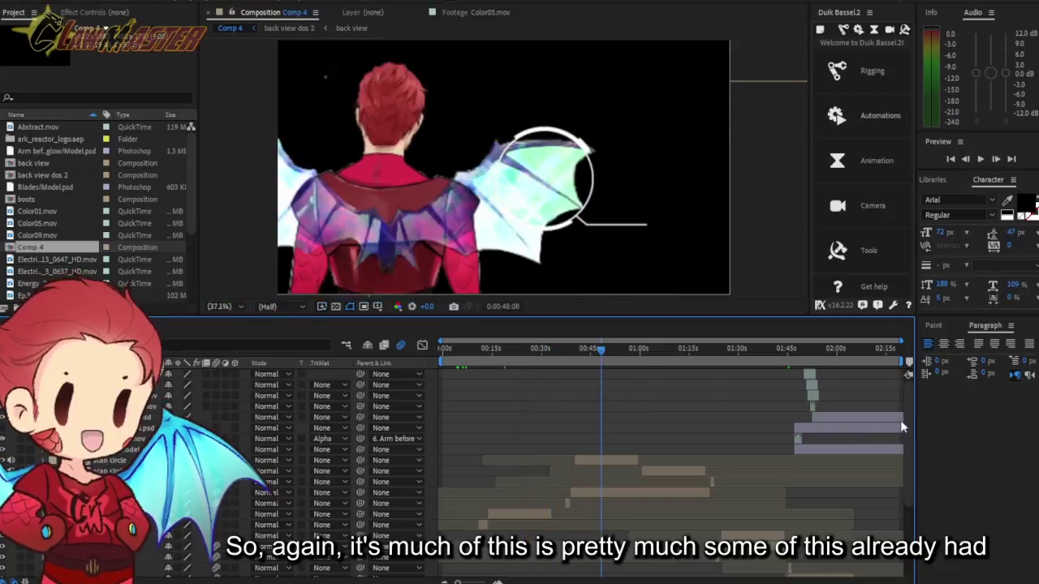
pyautogui.click(610, 352)
pyautogui.moveTo(620, 352); pyautogui.dragTo(661, 348)
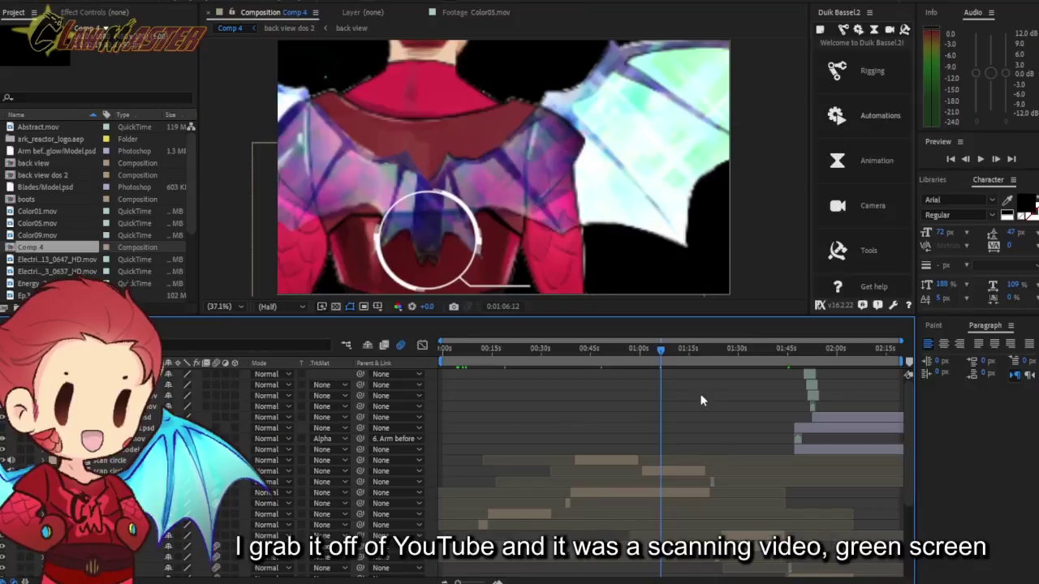
pyautogui.moveTo(674, 347); pyautogui.dragTo(654, 353)
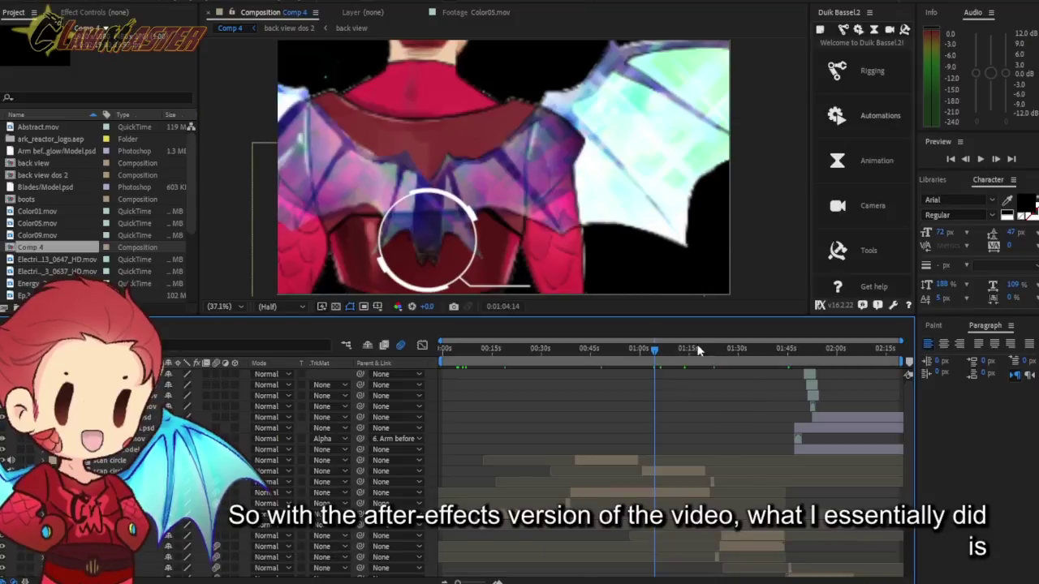
# Step: Preview the hexagon scan on the boots, then return to an early point in Comp 4
pyautogui.click(720, 349)
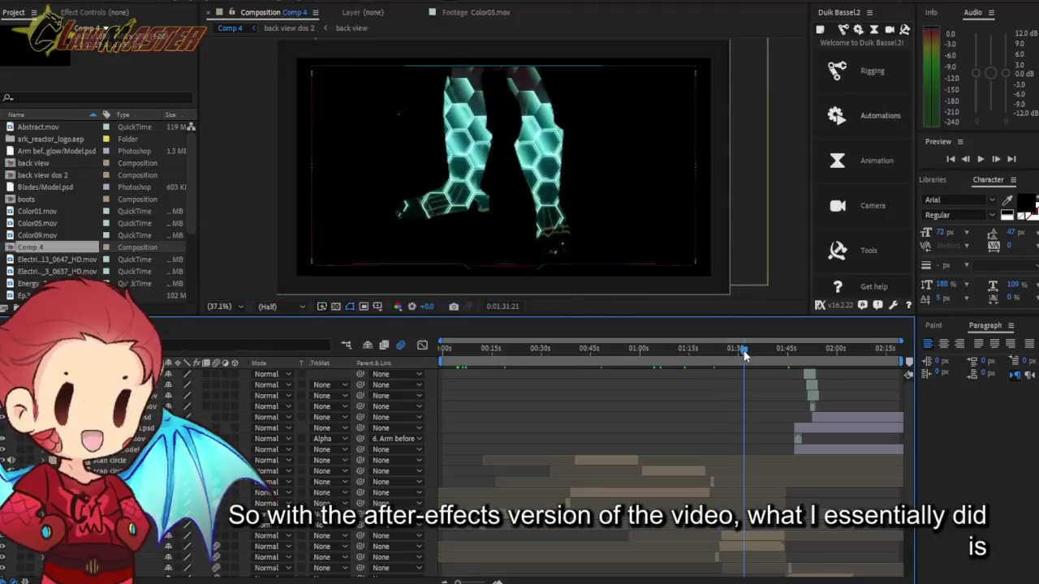
pyautogui.click(740, 351)
pyautogui.click(484, 354)
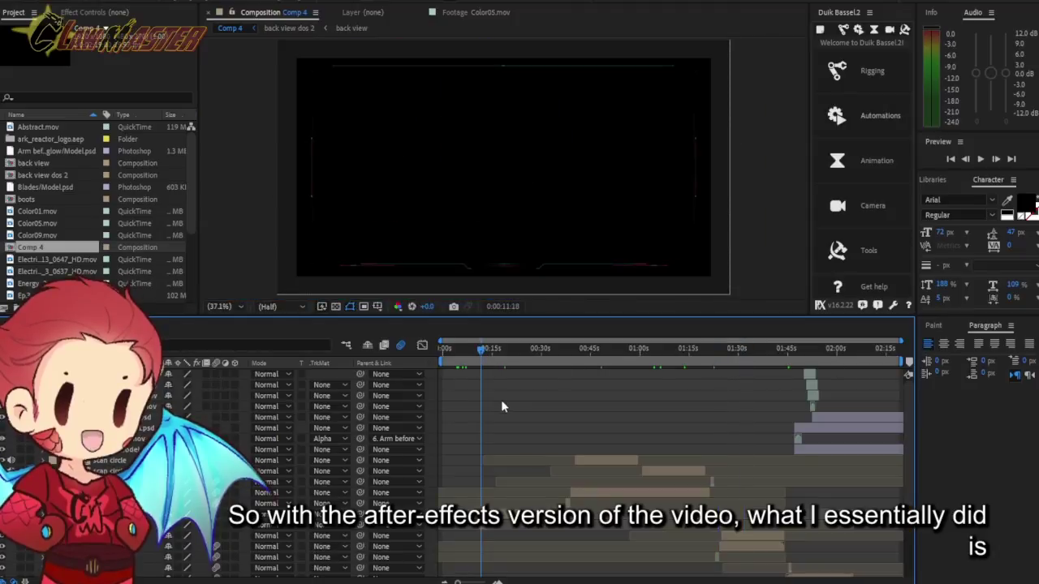
pyautogui.scroll(-5, 562, 414)
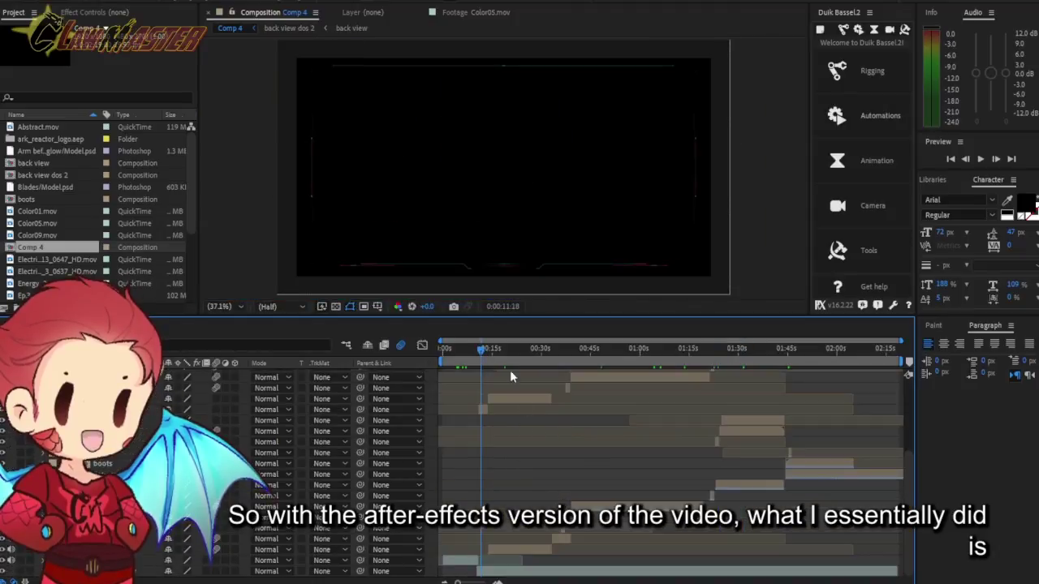
# Step: Step through the chest scan and winged shot, ending on the front-facing character at about 0:13
pyautogui.click(498, 350)
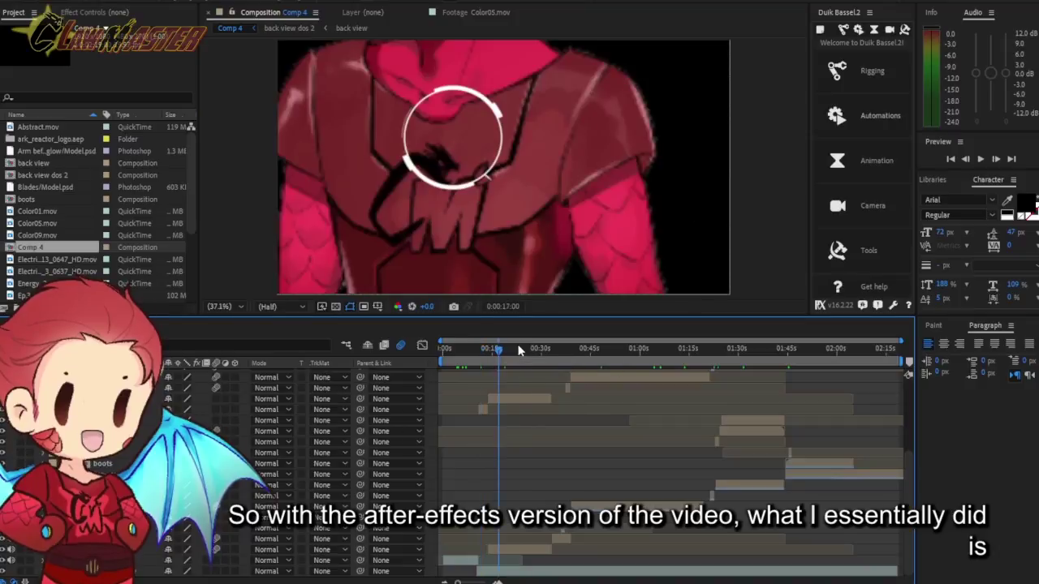
pyautogui.click(520, 350)
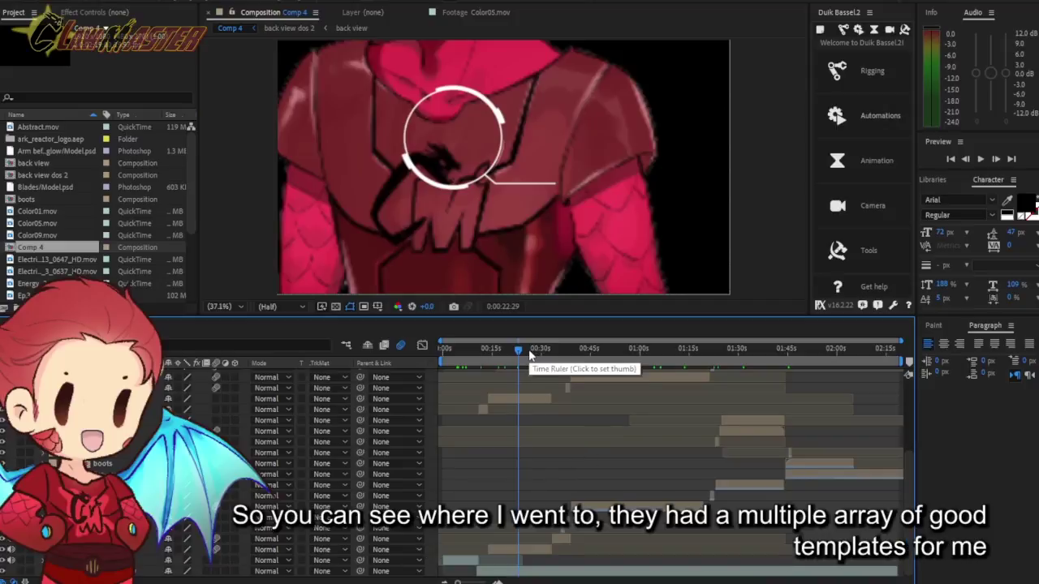
pyautogui.click(529, 351)
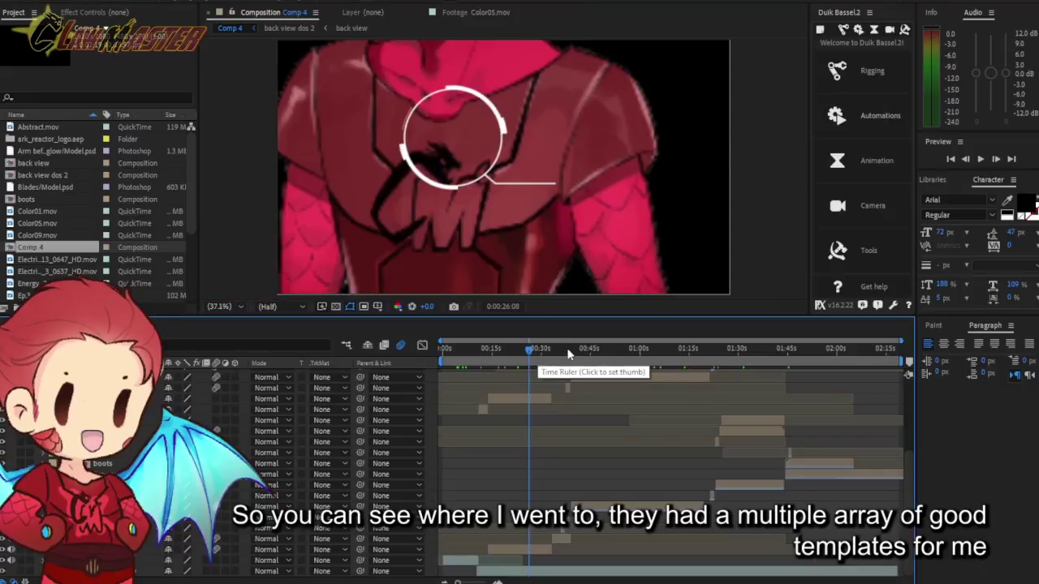
pyautogui.moveTo(567, 347); pyautogui.dragTo(630, 358)
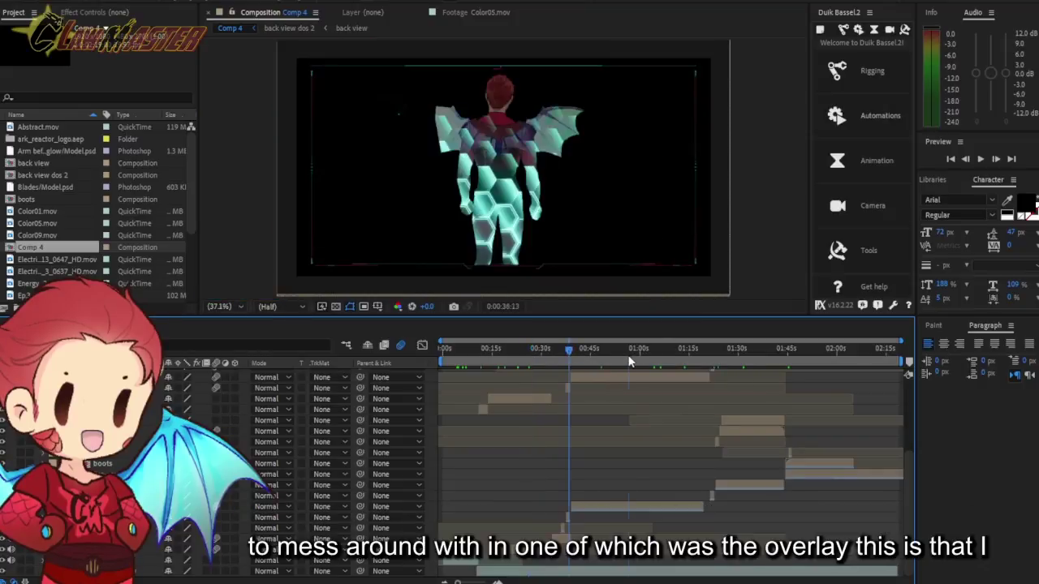
pyautogui.click(487, 349)
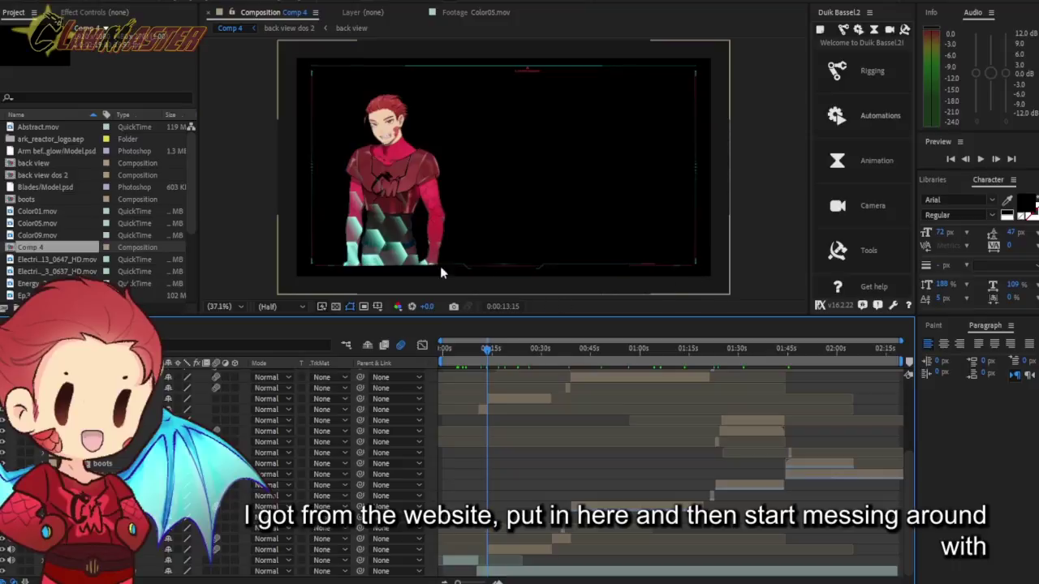
# Step: Scrub Comp 4 to around 0:36, where the hexagon scan covers everything but the head
pyautogui.click(468, 349)
pyautogui.moveTo(467, 346); pyautogui.dragTo(502, 349)
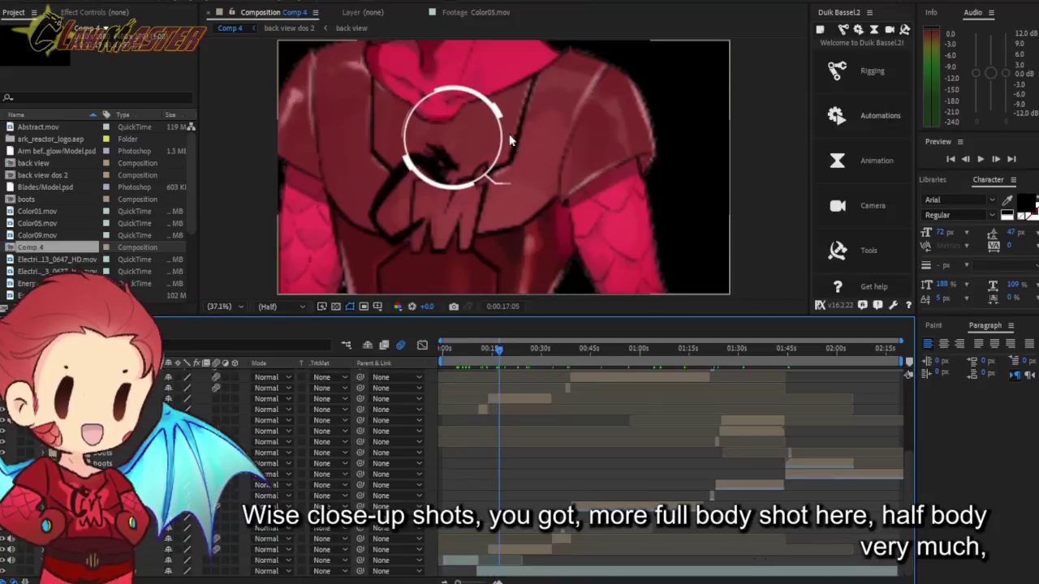
pyautogui.click(531, 352)
pyautogui.moveTo(532, 351); pyautogui.dragTo(563, 351)
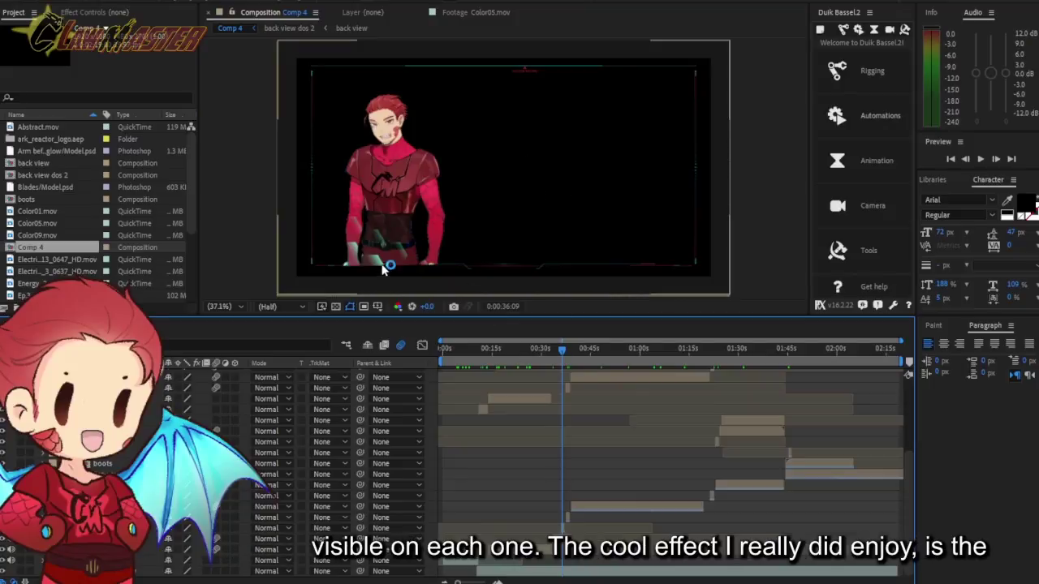
pyautogui.click(562, 348)
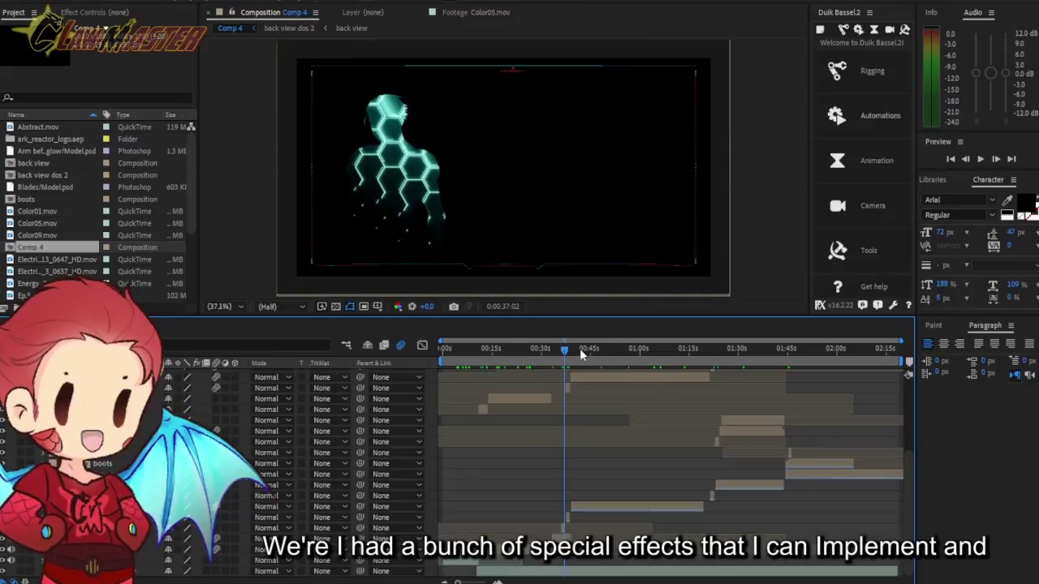
pyautogui.moveTo(566, 349); pyautogui.dragTo(561, 353)
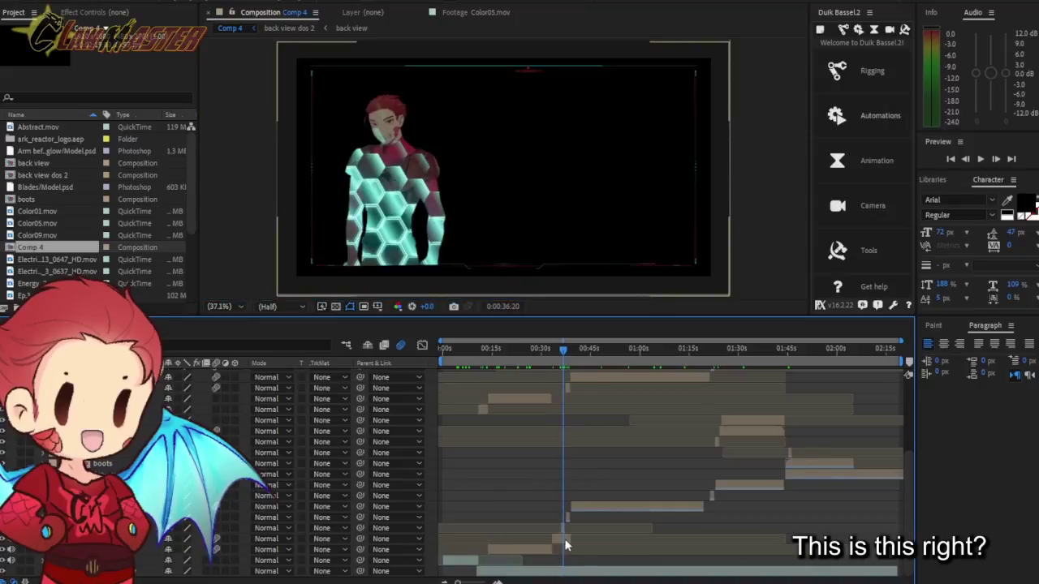
# Step: Select the Pre-comp 54 layer and open it to see its contents
pyautogui.click(558, 539)
pyautogui.click(2, 541)
pyautogui.click(3, 549)
pyautogui.click(563, 527)
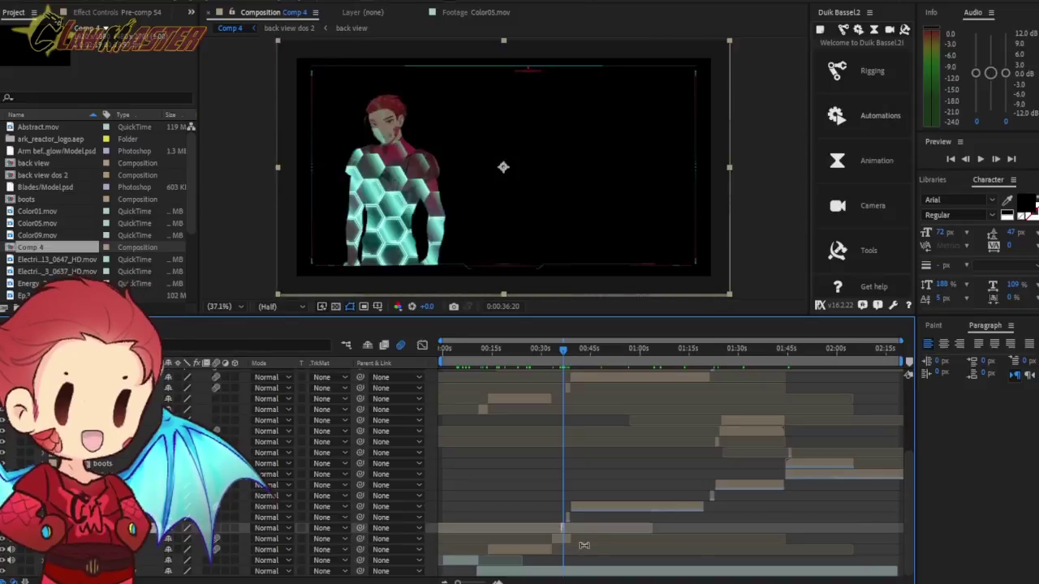
pyautogui.doubleClick(561, 527)
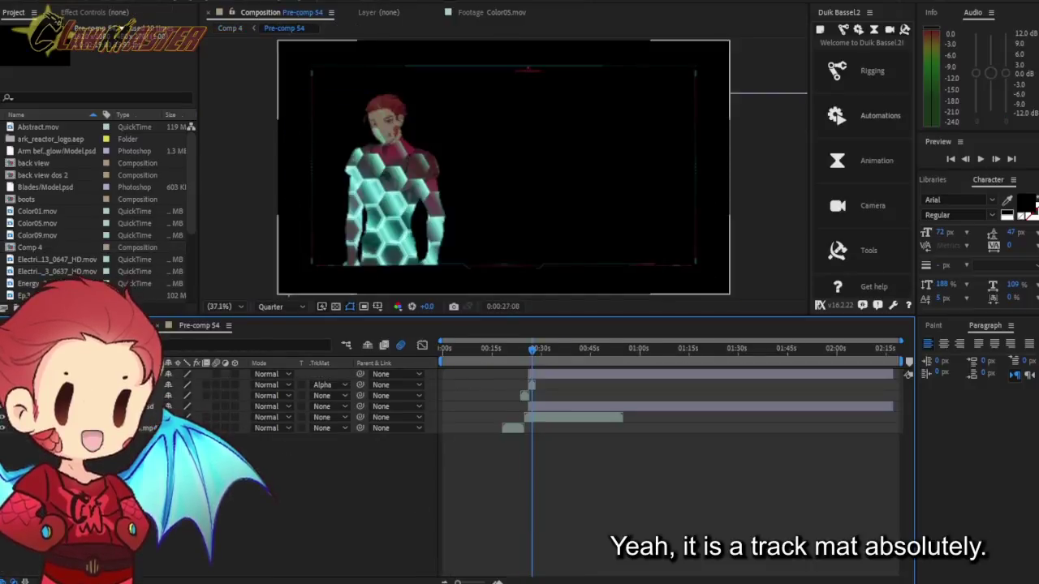
# Step: Inspect the Color05.mov Alpha-matte layer, then scrub from the hexagon frame to the plain red figure
pyautogui.click(146, 384)
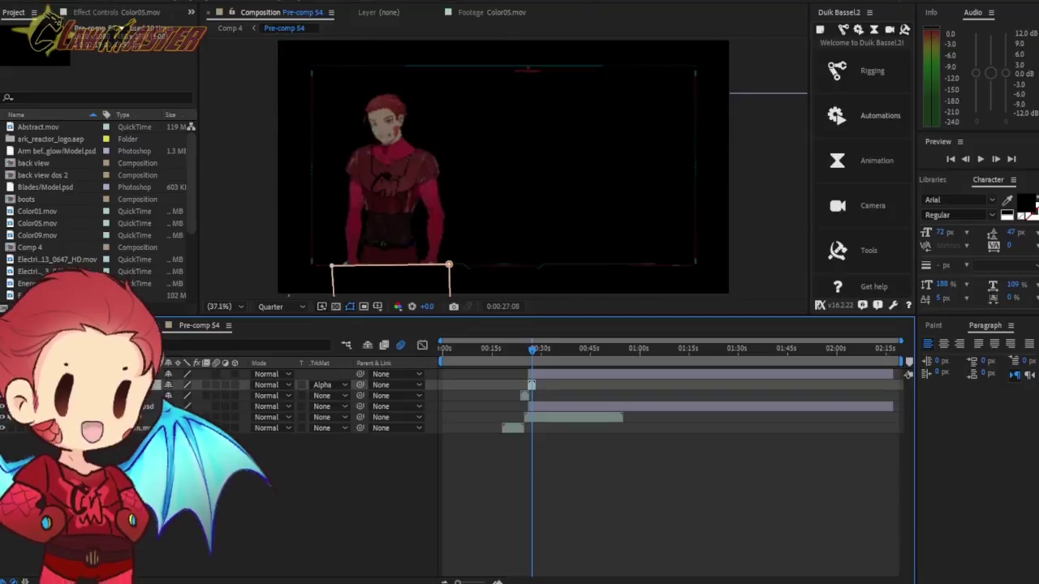
pyautogui.press('F2')
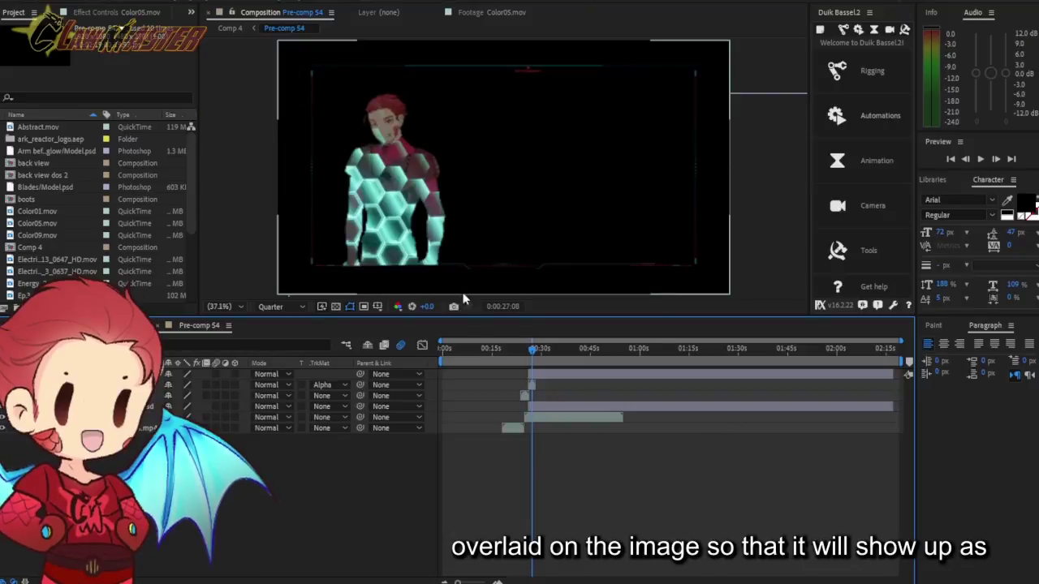
pyautogui.moveTo(538, 348)
pyautogui.mouseDown()
pyautogui.moveTo(520, 351)
pyautogui.moveTo(526, 357)
pyautogui.mouseUp()
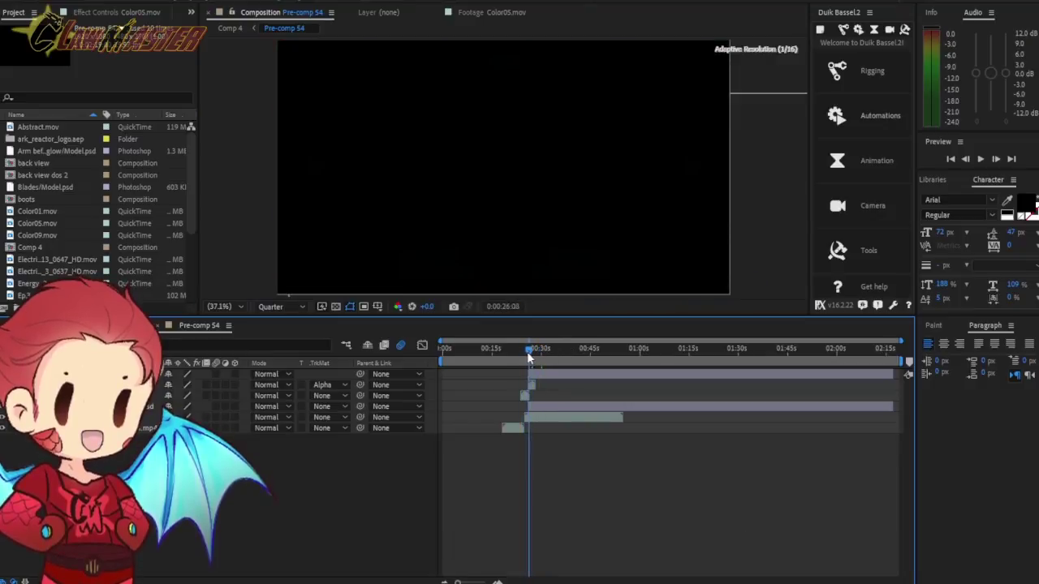
pyautogui.moveTo(527, 352); pyautogui.dragTo(538, 347)
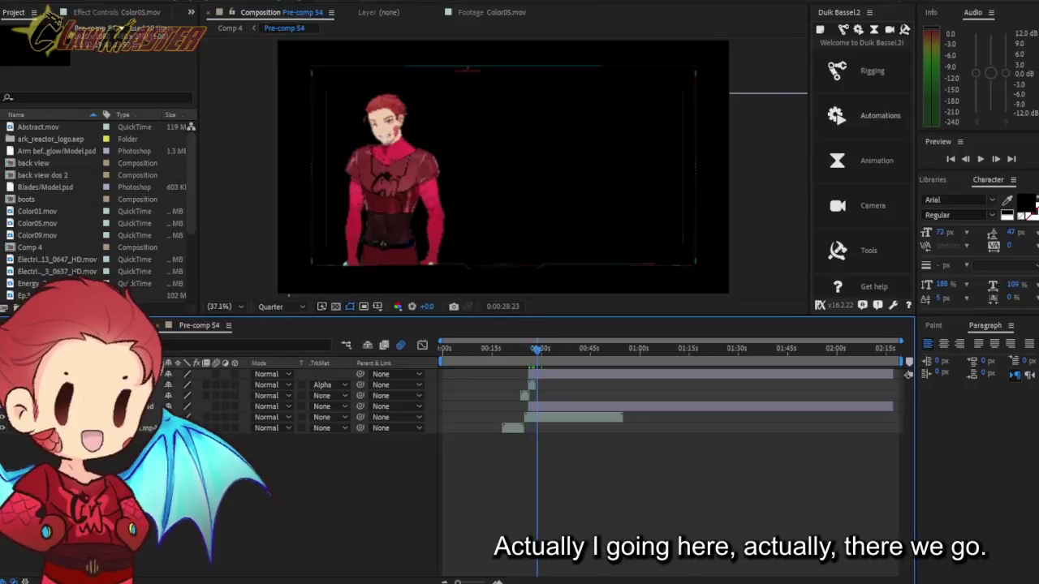
# Step: Return to Comp 4 to review the hexagon body scan, then reopen Pre-comp 54 at 0:00:26:15
pyautogui.click(230, 28)
pyautogui.click(721, 347)
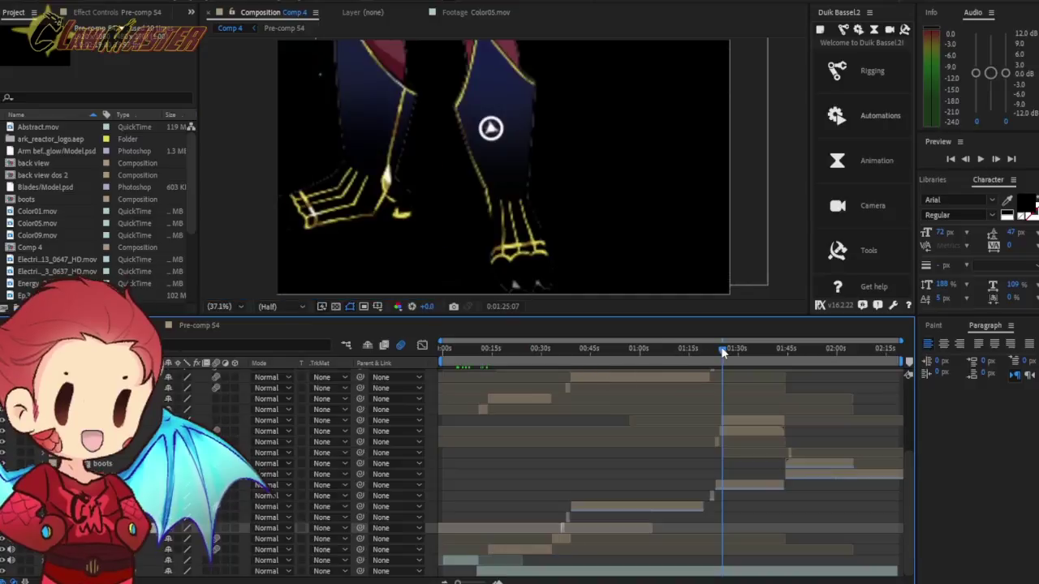
pyautogui.moveTo(721, 347); pyautogui.dragTo(569, 360)
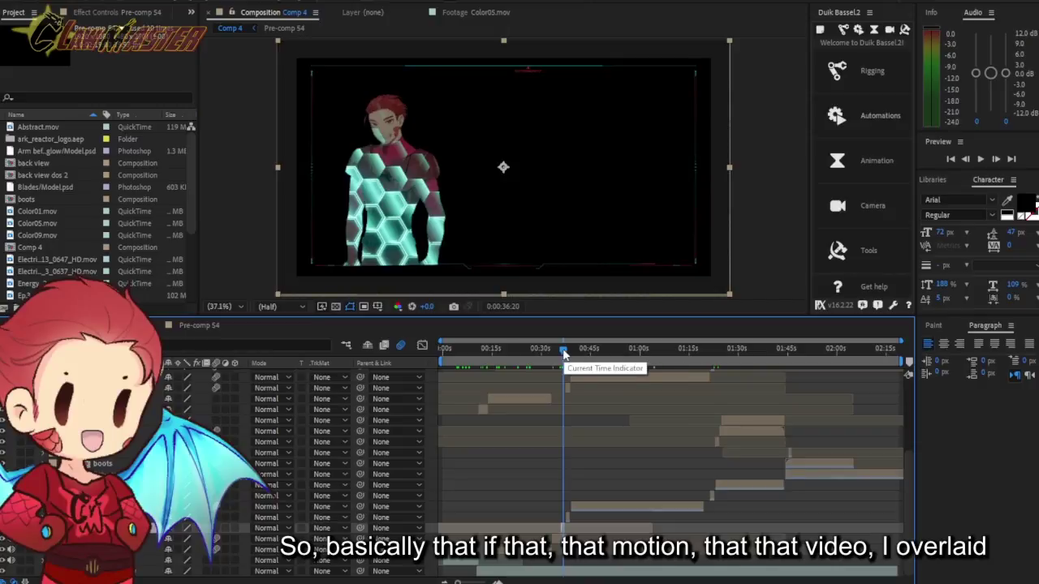
pyautogui.moveTo(564, 354); pyautogui.dragTo(565, 355)
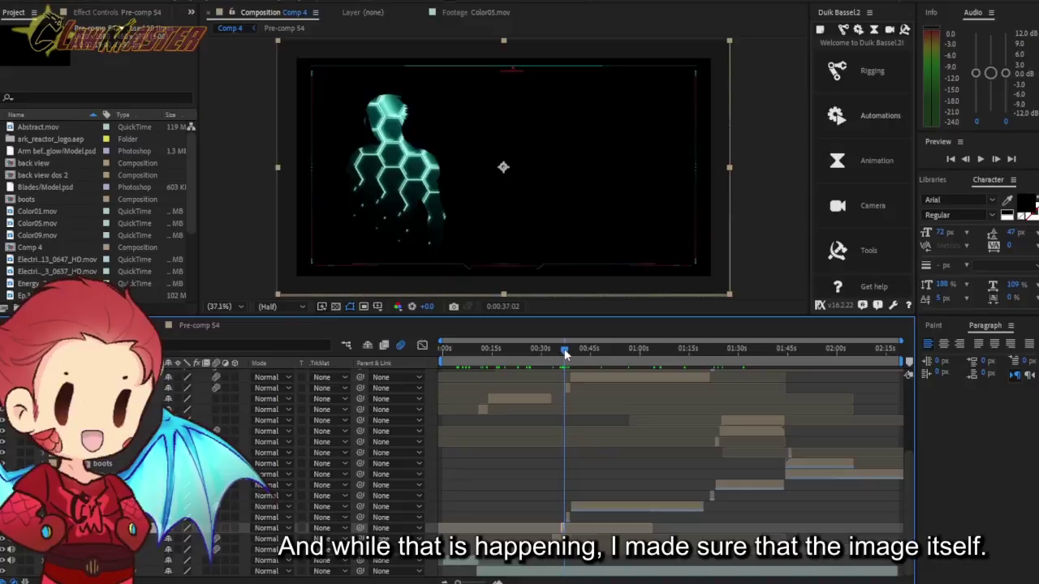
pyautogui.click(199, 325)
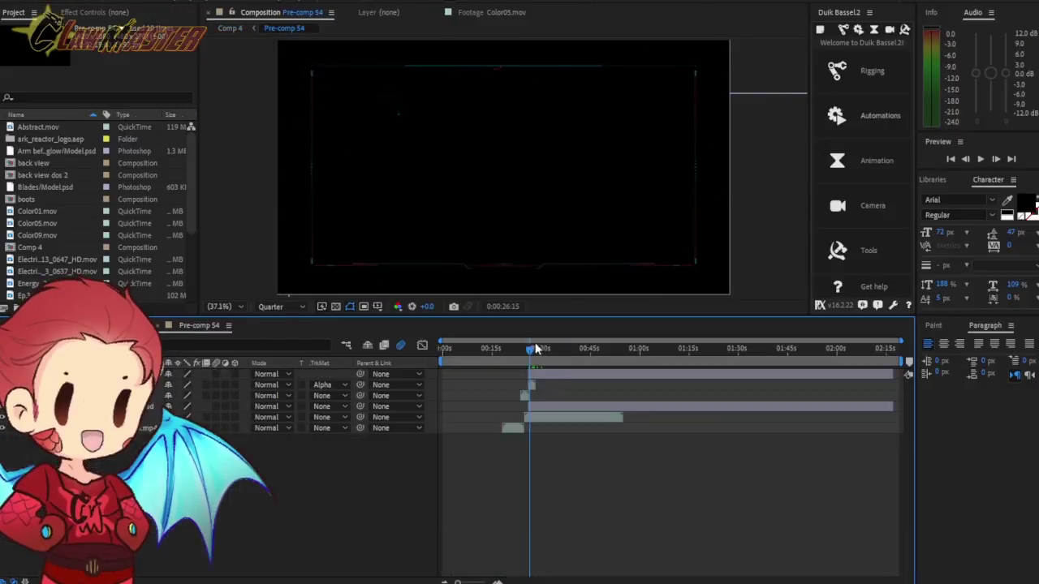
# Step: Move to 0:00:27:07, where the figure is hex-covered, toggling the safe-area guides on and off
pyautogui.moveTo(522, 351); pyautogui.dragTo(533, 352)
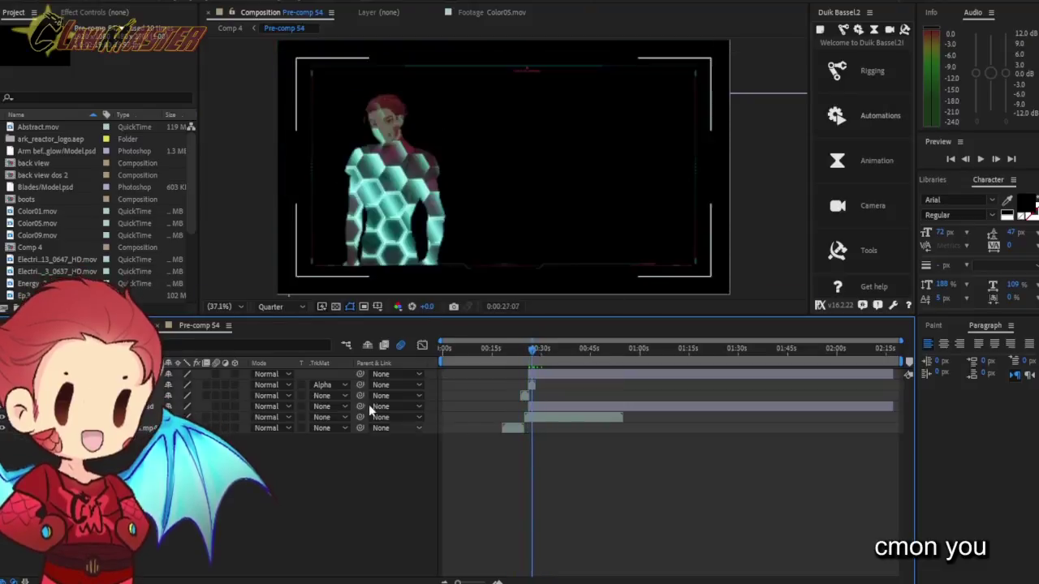
pyautogui.press("'")
pyautogui.press("'")
pyautogui.press("'")
pyautogui.press("'")
pyautogui.hotkey('ctrl', 'Down')
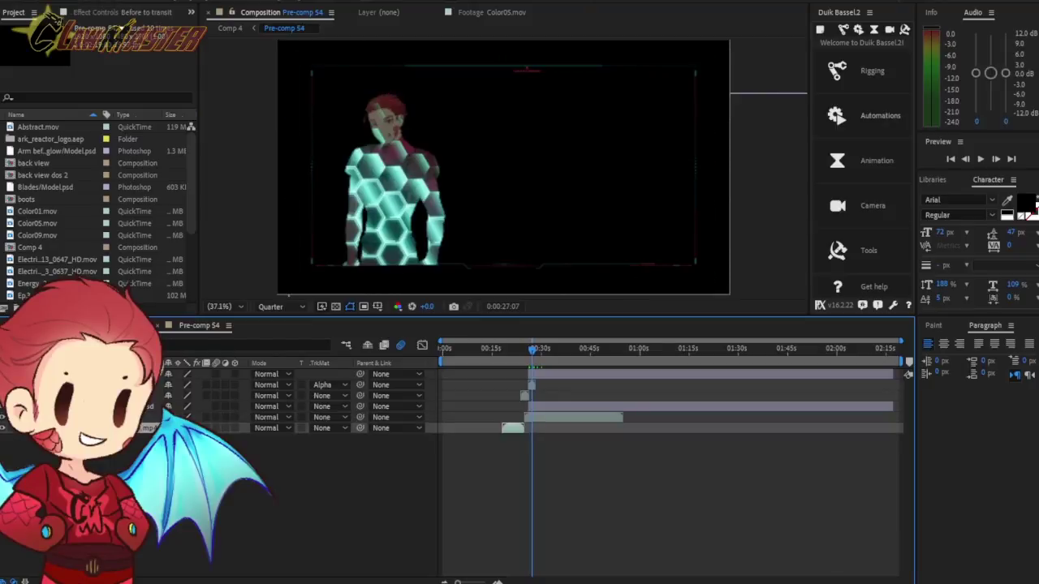
# Step: Select the Model Front layer and reveal its keyframed Transform properties
pyautogui.click(2, 407)
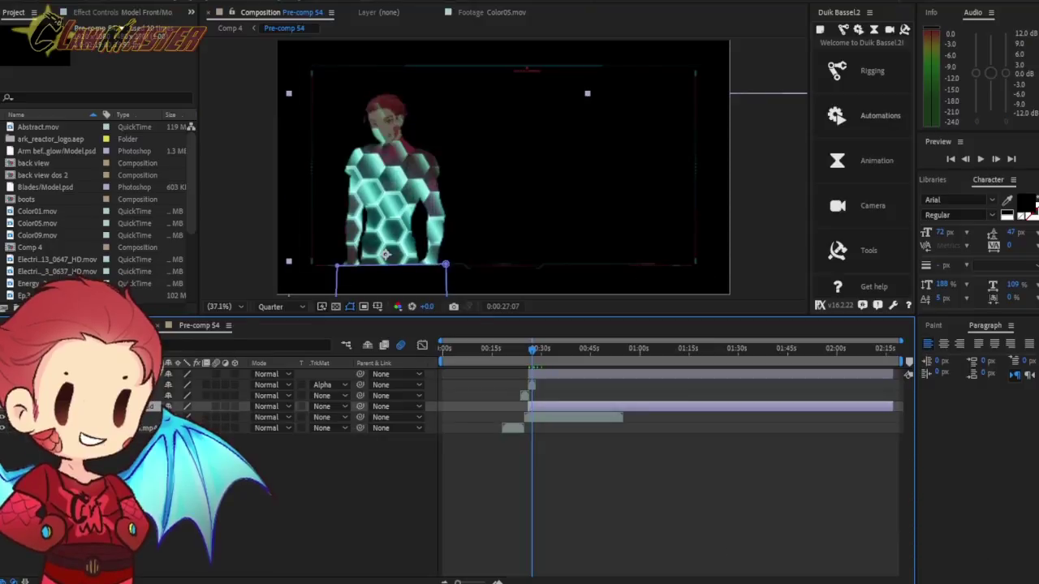
pyautogui.click(2, 410)
pyautogui.click(12, 428)
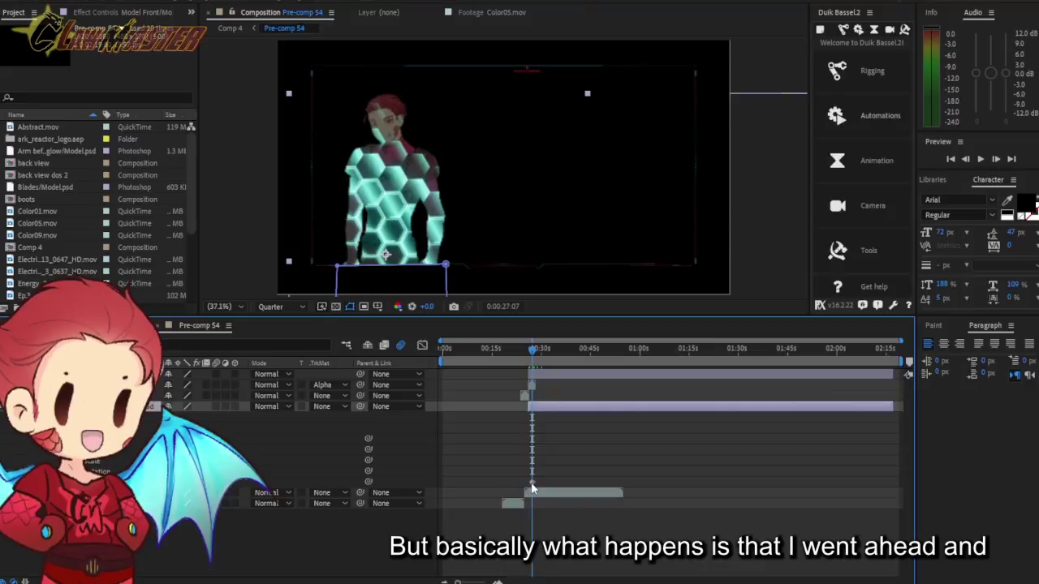
# Step: Scrub the hex reveal keyframes from 0:00:27:02 through to 0:00:28:00
pyautogui.scroll(8, 534, 361)
pyautogui.click(526, 362)
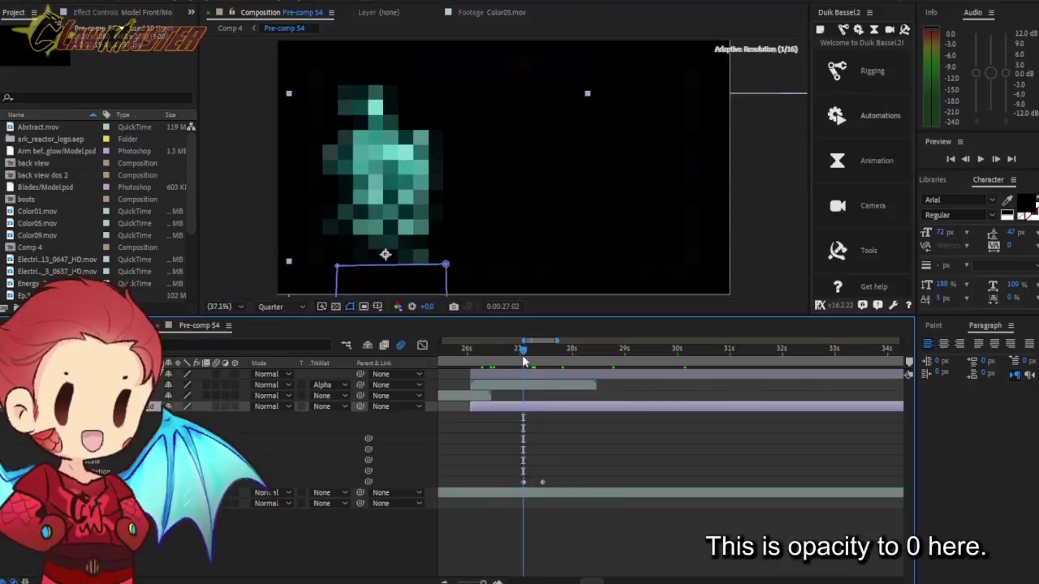
pyautogui.click(519, 357)
pyautogui.moveTo(518, 357); pyautogui.dragTo(545, 358)
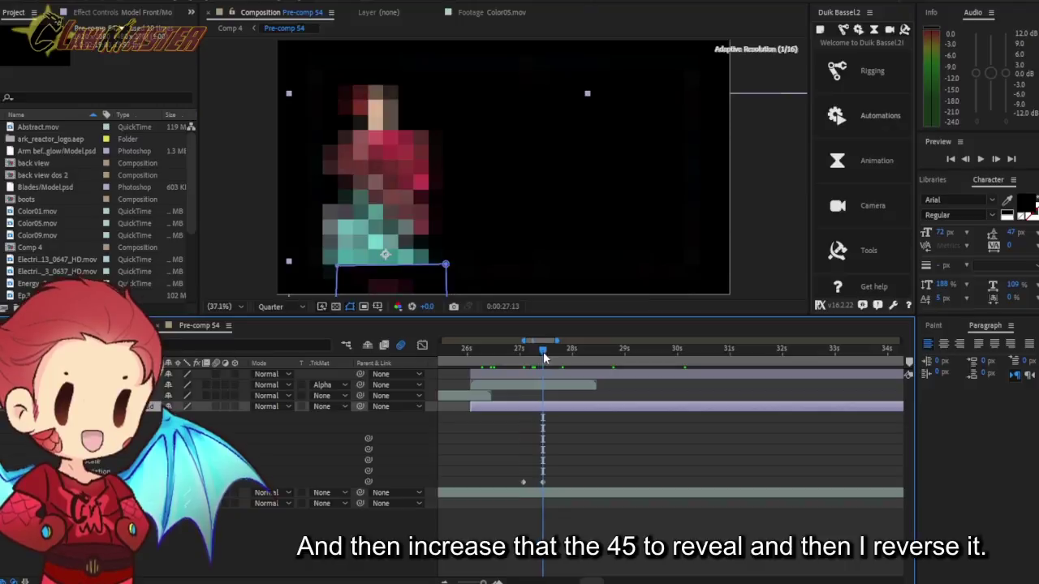
pyautogui.scroll(-4, 545, 358)
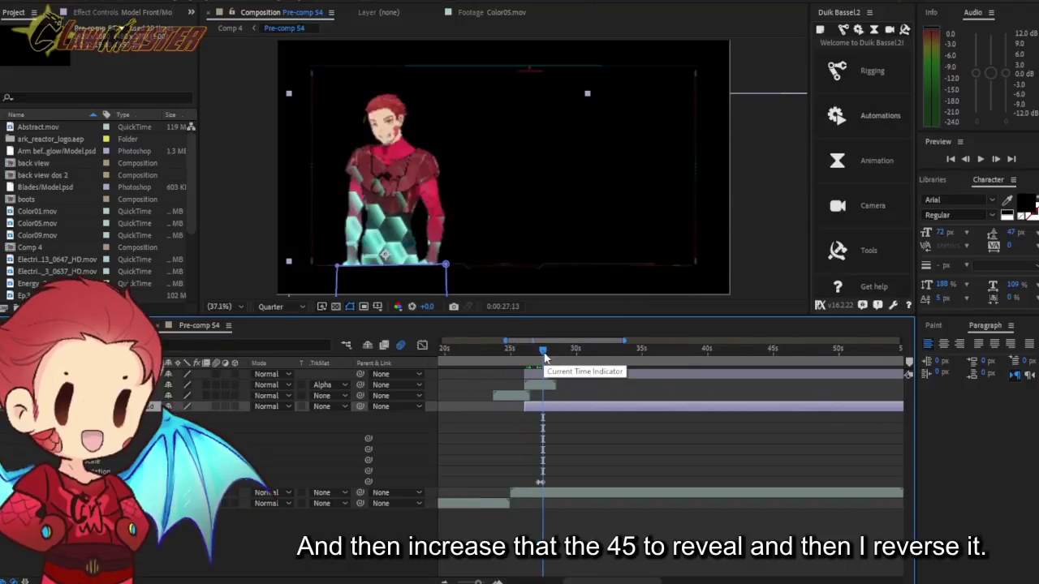
pyautogui.moveTo(536, 357); pyautogui.dragTo(525, 367)
pyautogui.scroll(4, 532, 354)
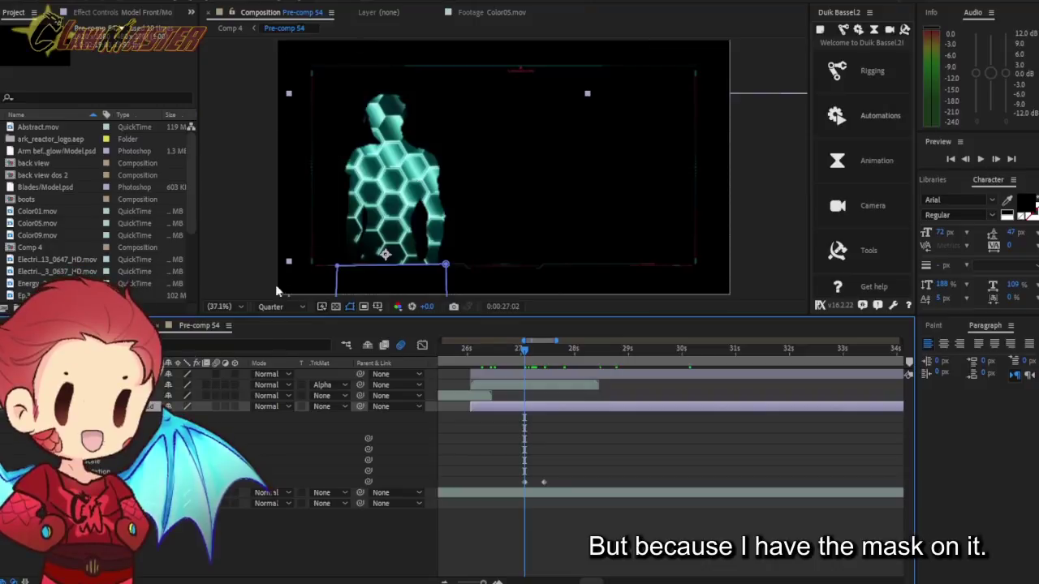
# Step: Select Color05.mov, check a slightly later frame, and go back to Comp 4
pyautogui.click(138, 385)
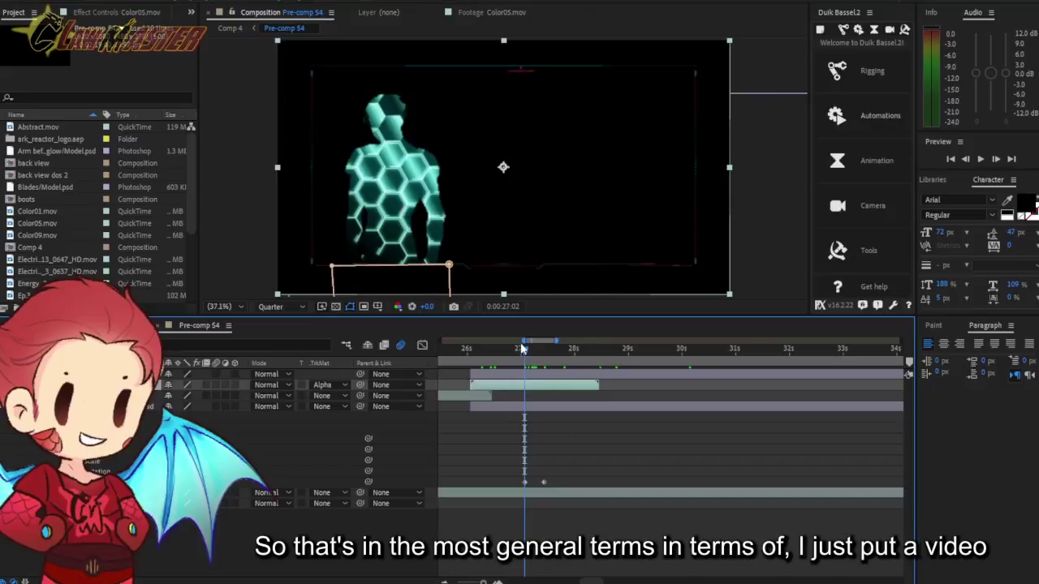
pyautogui.moveTo(524, 349)
pyautogui.mouseDown()
pyautogui.moveTo(543, 351)
pyautogui.moveTo(525, 355)
pyautogui.mouseUp()
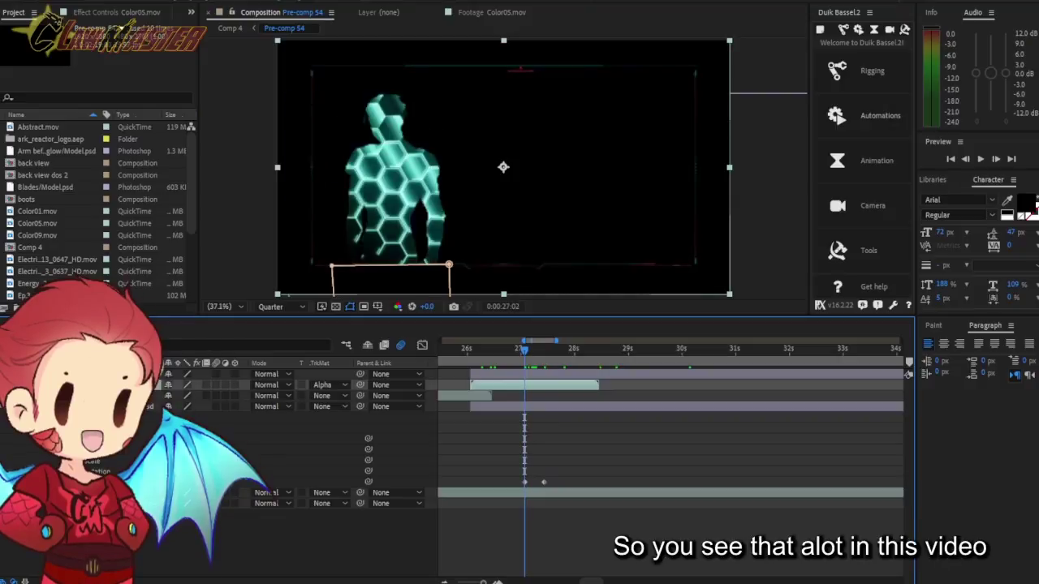
pyautogui.hotkey('shift', 'Escape')
# Step: Step the time indicator from 0:01:28 through the boots scan to the gauntlet shot at 0:01:49:08
pyautogui.moveTo(718, 355); pyautogui.dragTo(733, 356)
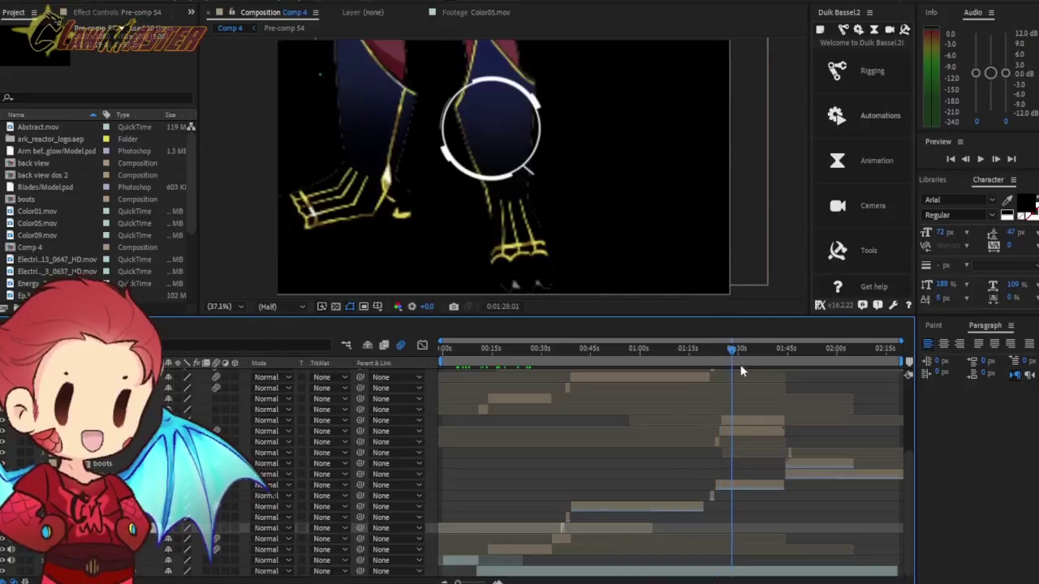
pyautogui.click(751, 355)
pyautogui.click(768, 346)
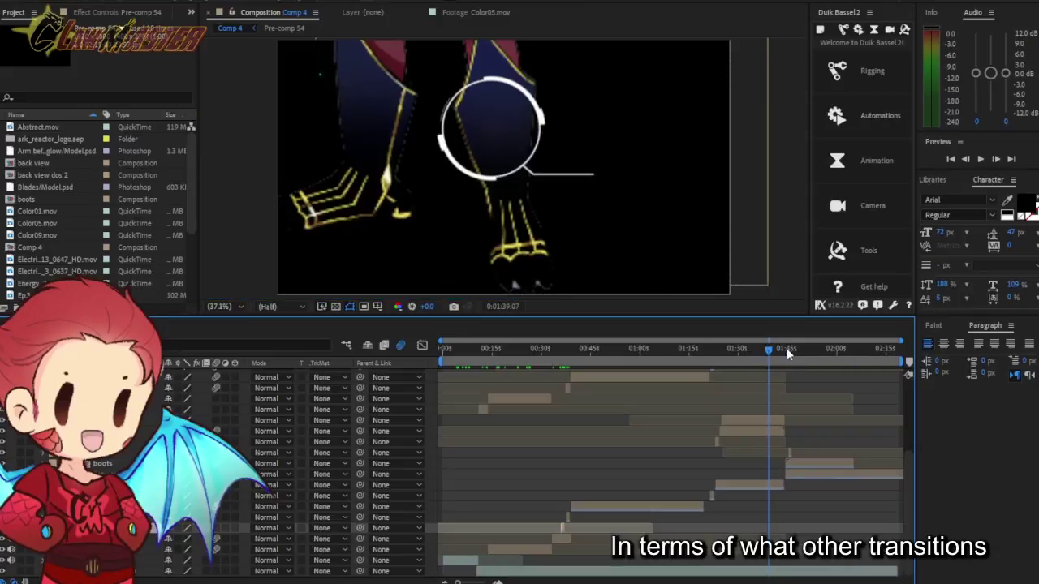
pyautogui.click(786, 350)
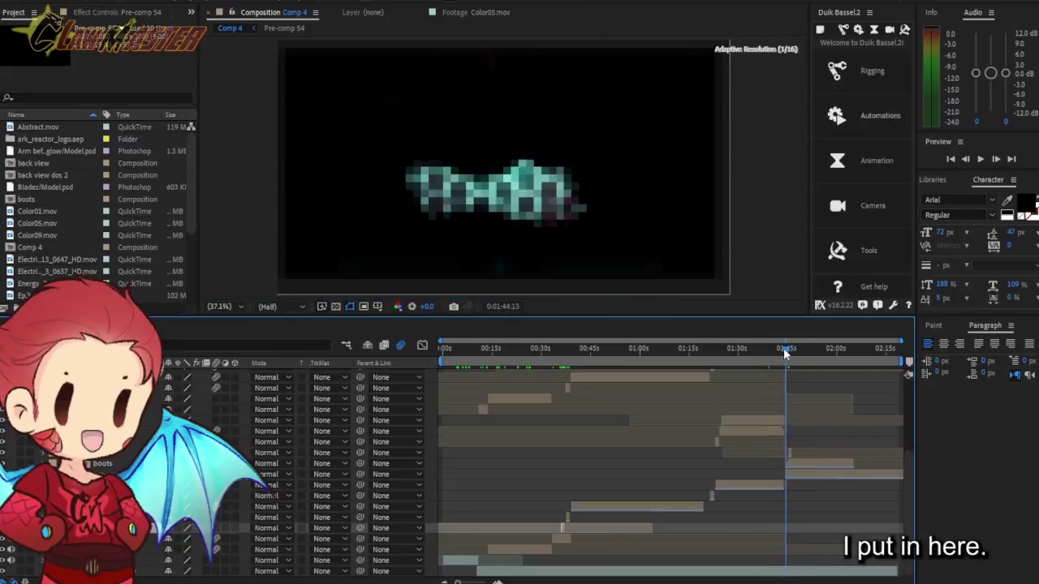
pyautogui.click(791, 351)
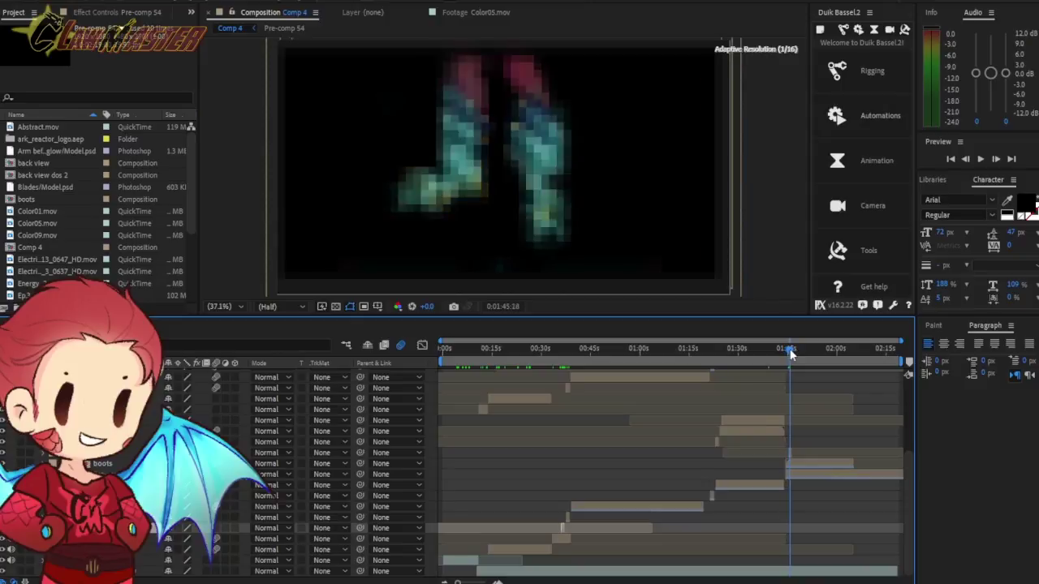
pyautogui.click(800, 351)
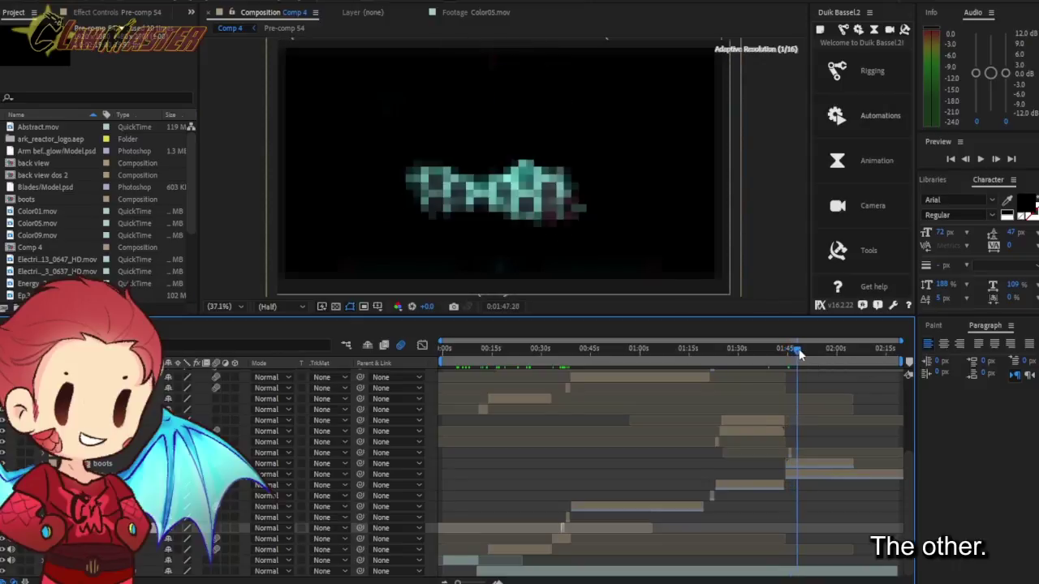
# Step: Scrub between 0:01:46 and 0:01:50 to preview the lightning around the gauntlet
pyautogui.moveTo(800, 352); pyautogui.dragTo(818, 354)
pyautogui.click(797, 354)
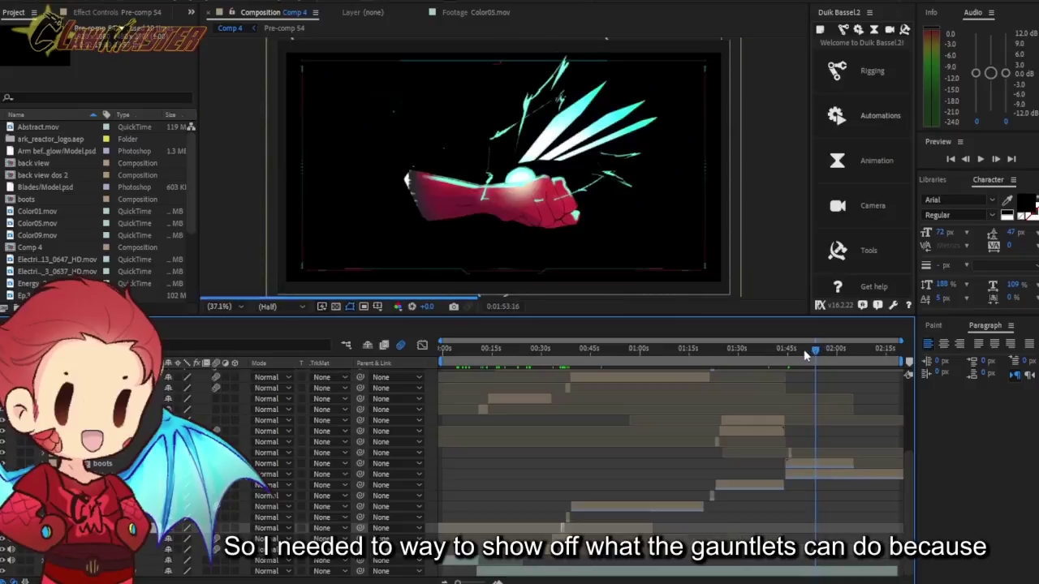
pyautogui.click(799, 354)
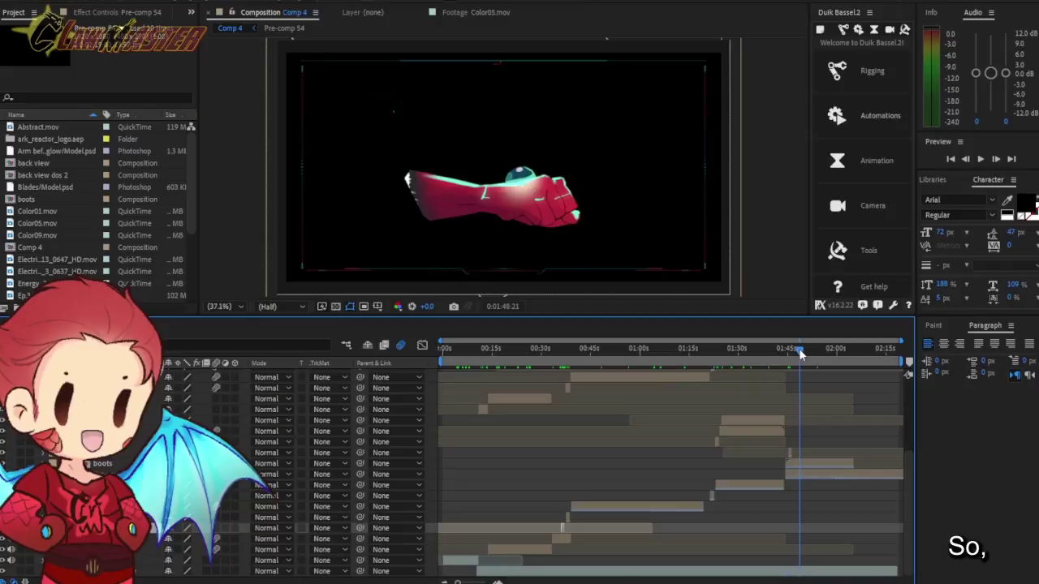
pyautogui.moveTo(796, 349)
pyautogui.mouseDown()
pyautogui.moveTo(817, 354)
pyautogui.moveTo(806, 351)
pyautogui.mouseUp()
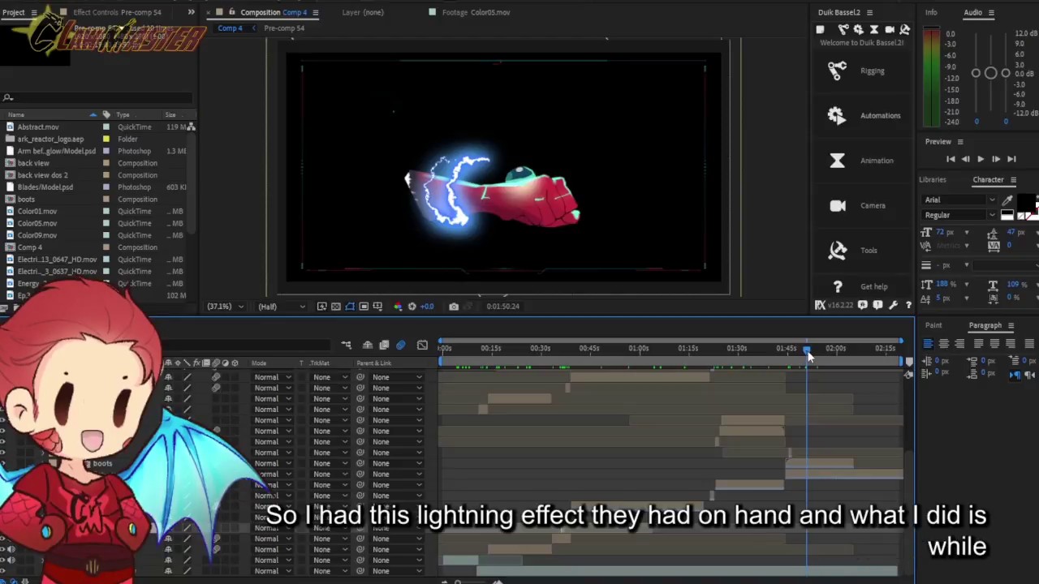
# Step: Check the lightning frames from 0:01:51:00 to 0:01:53:10, then play the lightning animation
pyautogui.moveTo(808, 352); pyautogui.dragTo(807, 354)
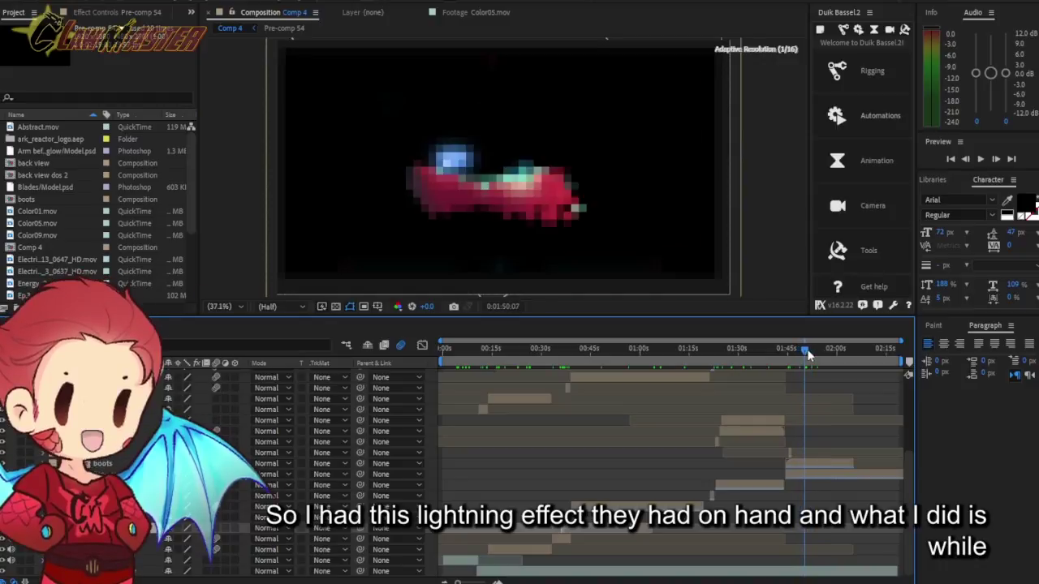
pyautogui.click(809, 350)
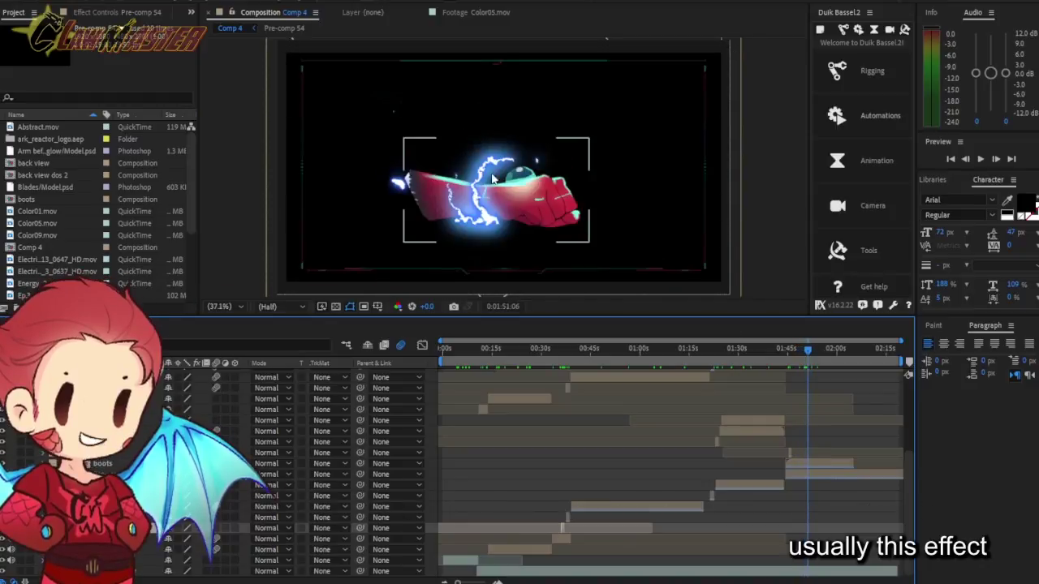
pyautogui.click(812, 350)
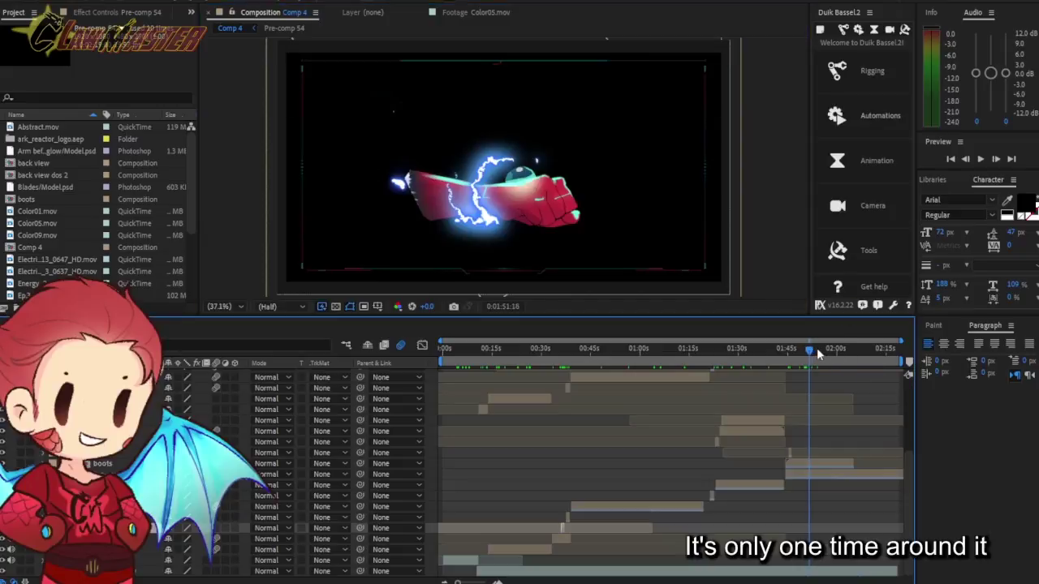
pyautogui.click(818, 348)
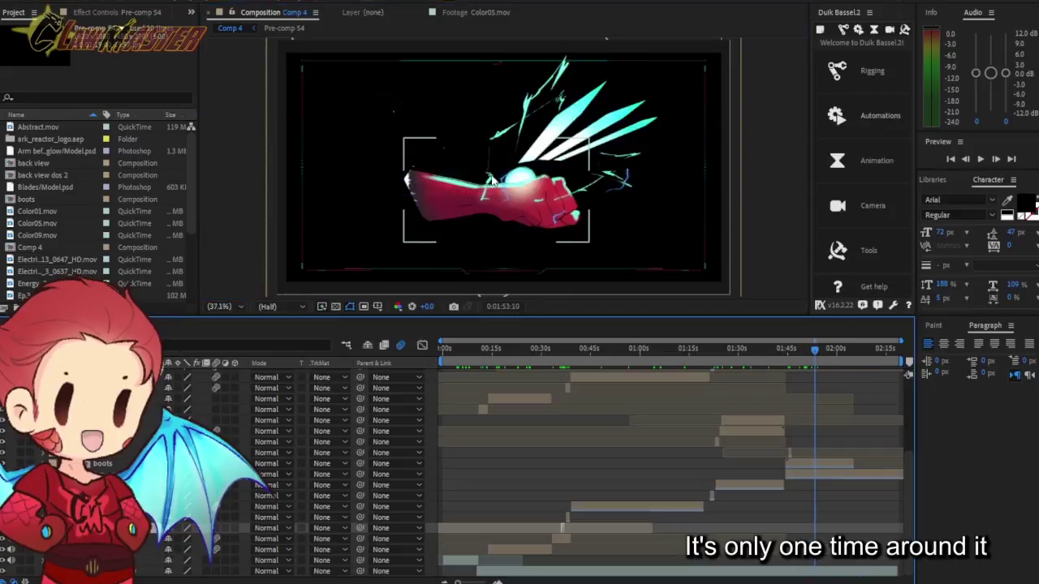
pyautogui.click(809, 348)
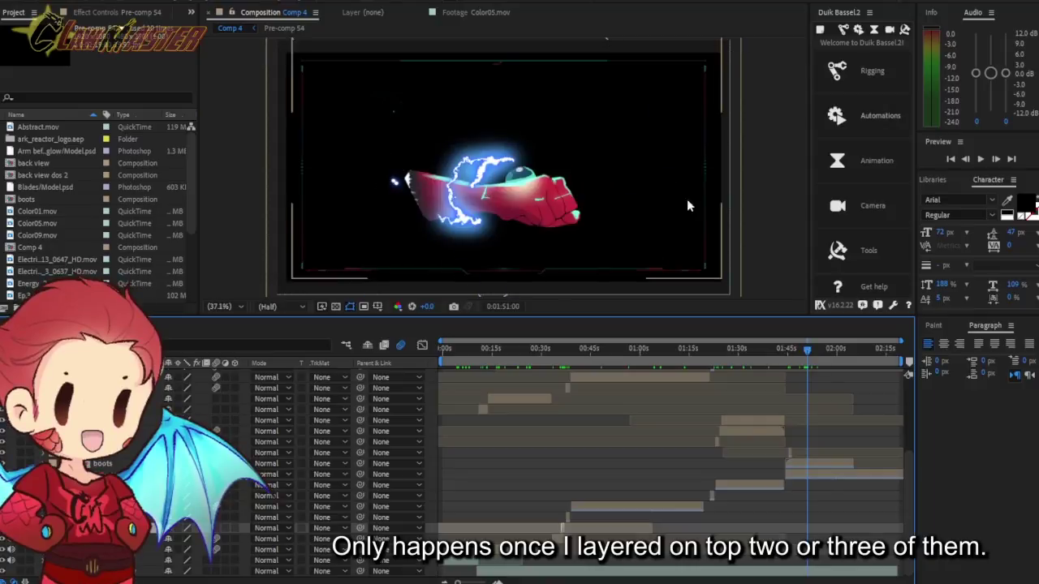
pyautogui.click(709, 196)
pyautogui.click(808, 354)
pyautogui.press('space')
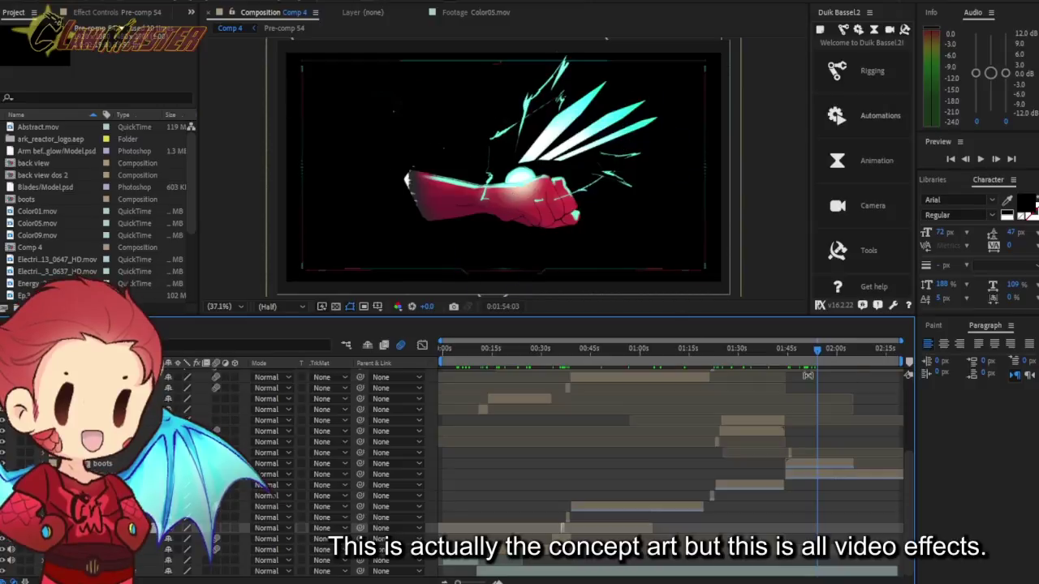
# Step: Scrub from the 1:50 lightning build-up through the blade explosion around 1:56–1:59
pyautogui.moveTo(818, 353); pyautogui.dragTo(806, 350)
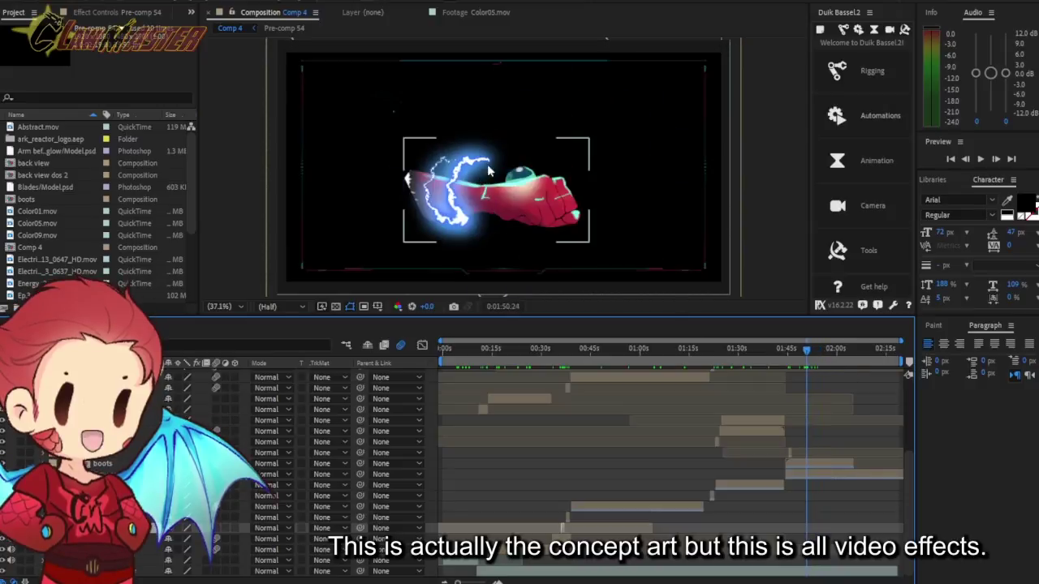
pyautogui.click(815, 349)
pyautogui.moveTo(817, 353); pyautogui.dragTo(822, 354)
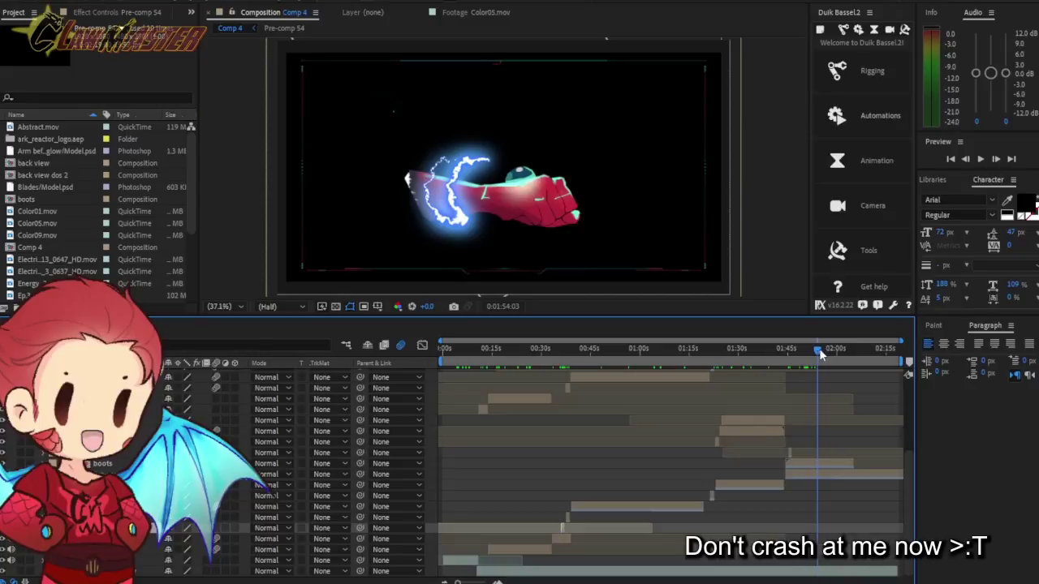
pyautogui.moveTo(819, 351); pyautogui.dragTo(836, 351)
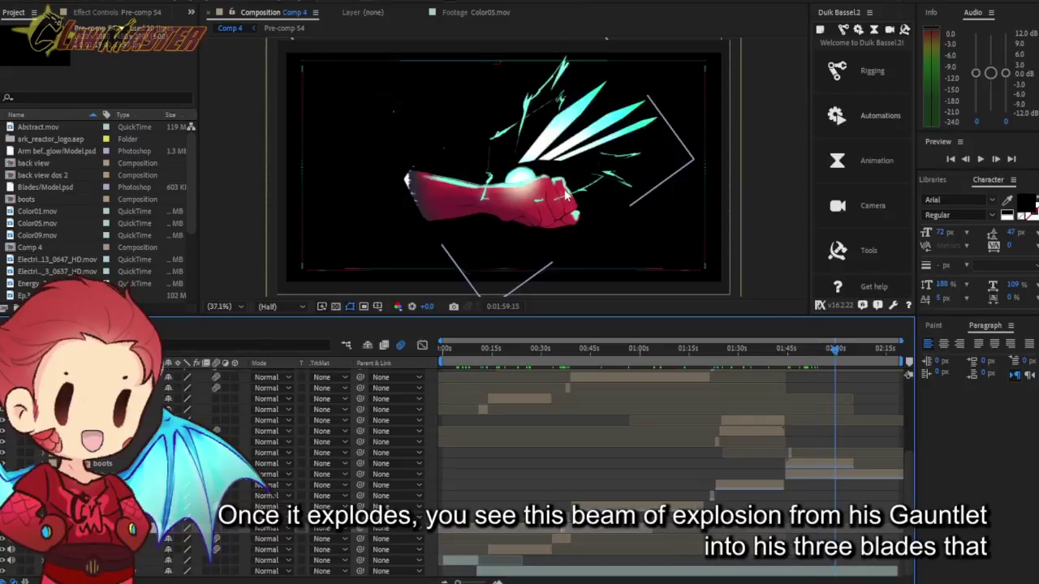
pyautogui.moveTo(836, 351)
pyautogui.mouseDown()
pyautogui.moveTo(812, 351)
pyautogui.moveTo(822, 351)
pyautogui.mouseUp()
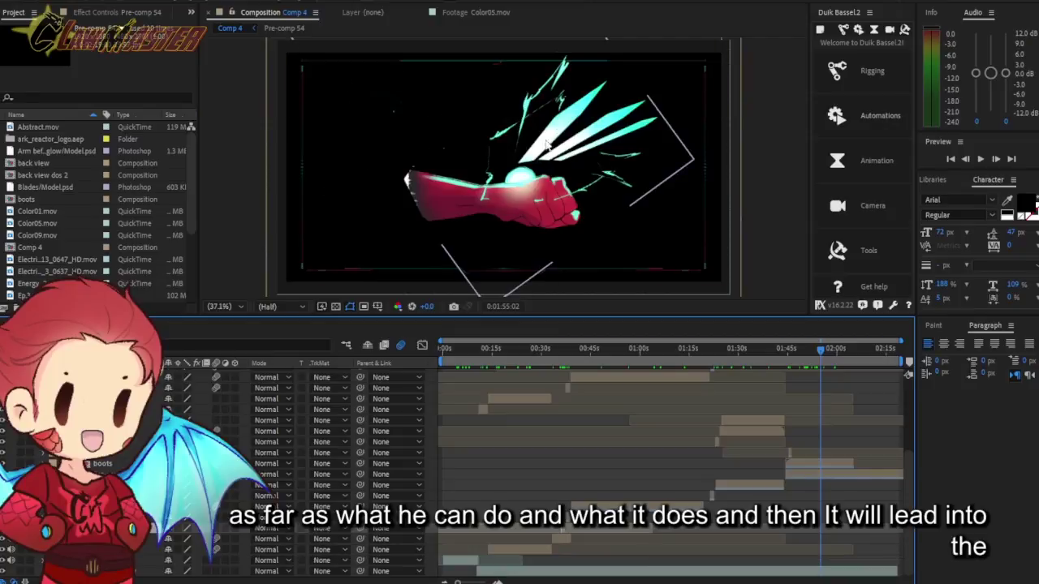
# Step: Advance through 2:01 and 2:07 to about 2:13, near the comp's end
pyautogui.click(843, 352)
pyautogui.click(863, 351)
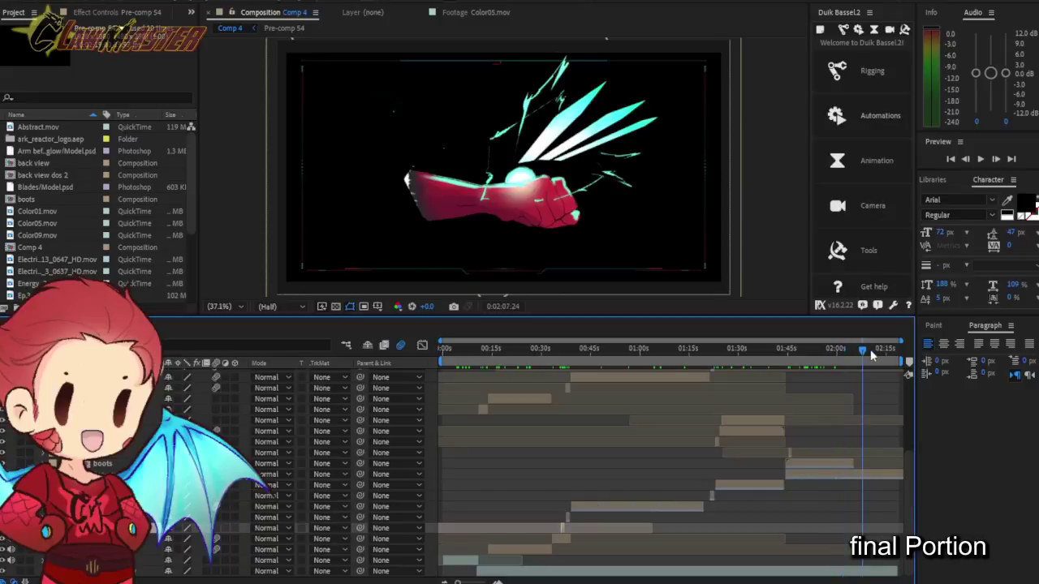
pyautogui.scroll(-3, 650, 454)
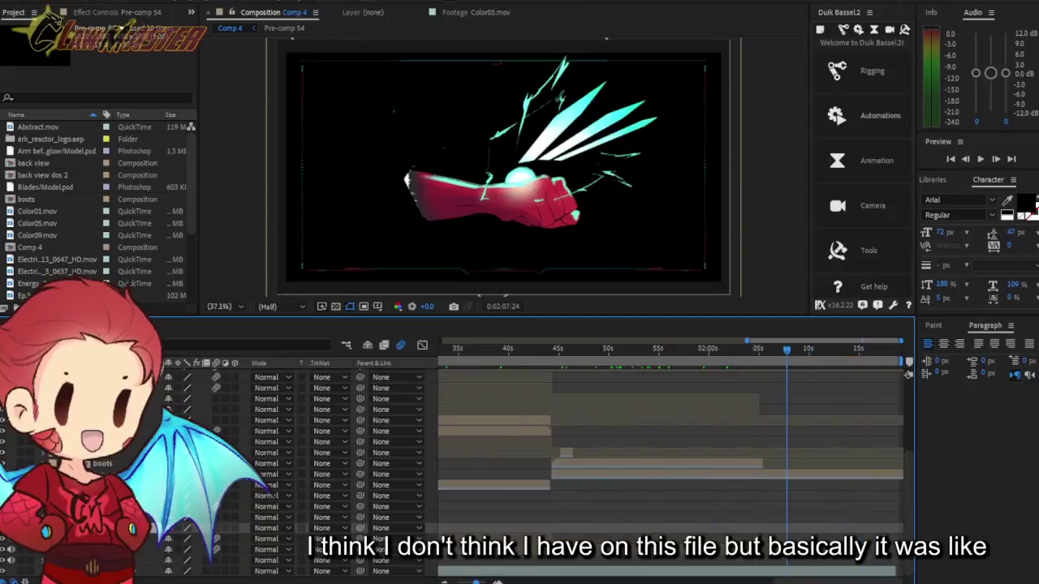
pyautogui.scroll(3, 650, 454)
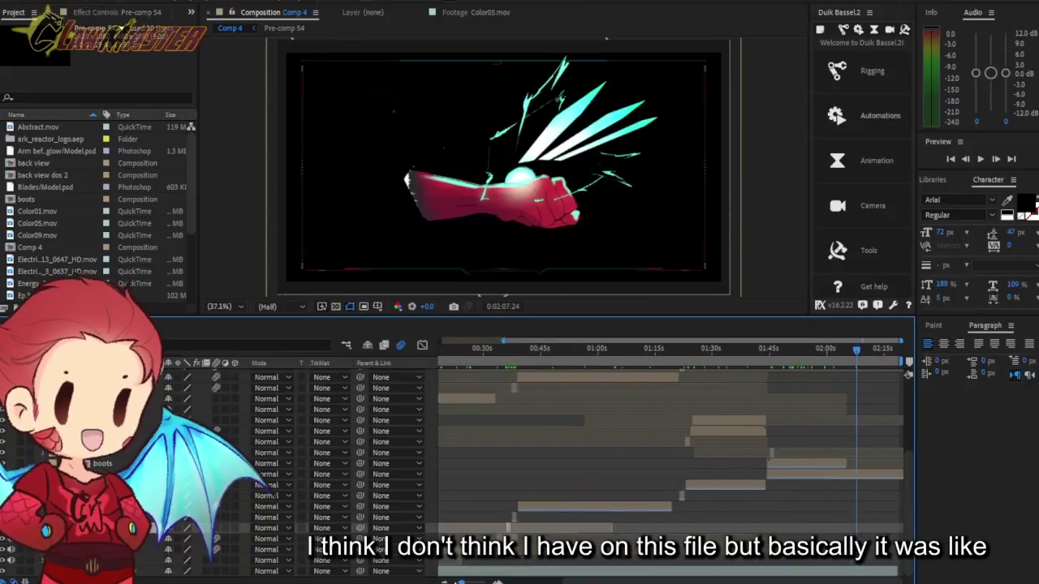
pyautogui.click(884, 350)
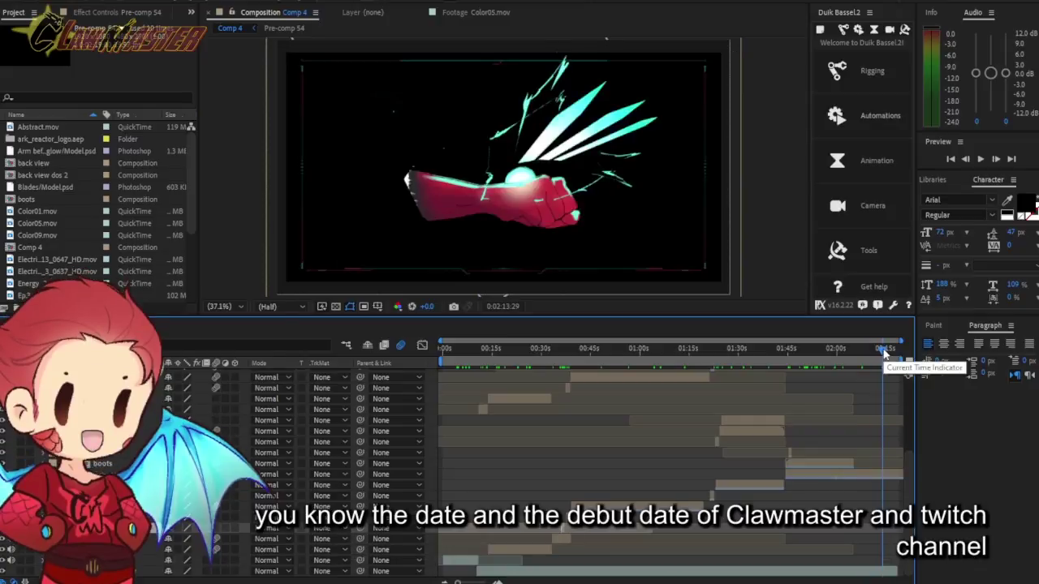
# Step: Scrub Comp 4 back to 0:01:26:26, showing the white scan circle over an armored boot
pyautogui.moveTo(884, 351); pyautogui.dragTo(727, 350)
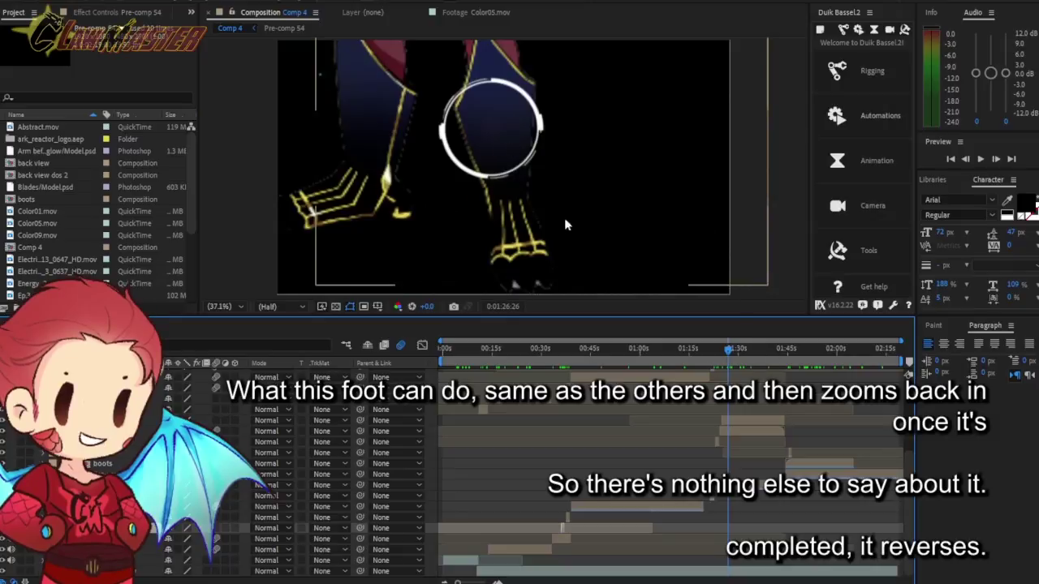
# Step: Deselect the layer and review Comp 4 from 1:12 to 2:02, ending at 0:00:55:24 on the wing scan
pyautogui.click(511, 153)
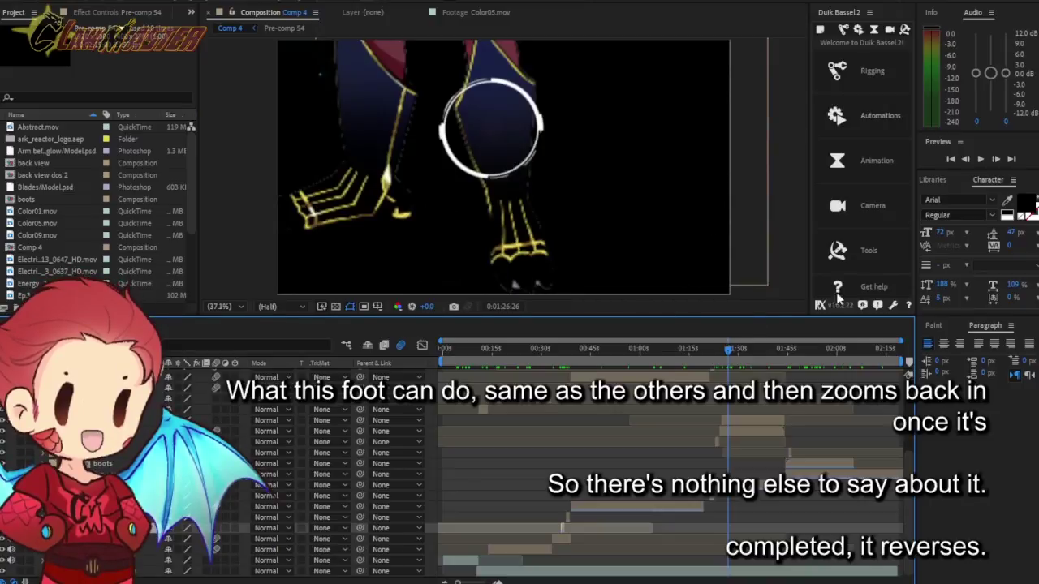
pyautogui.click(684, 348)
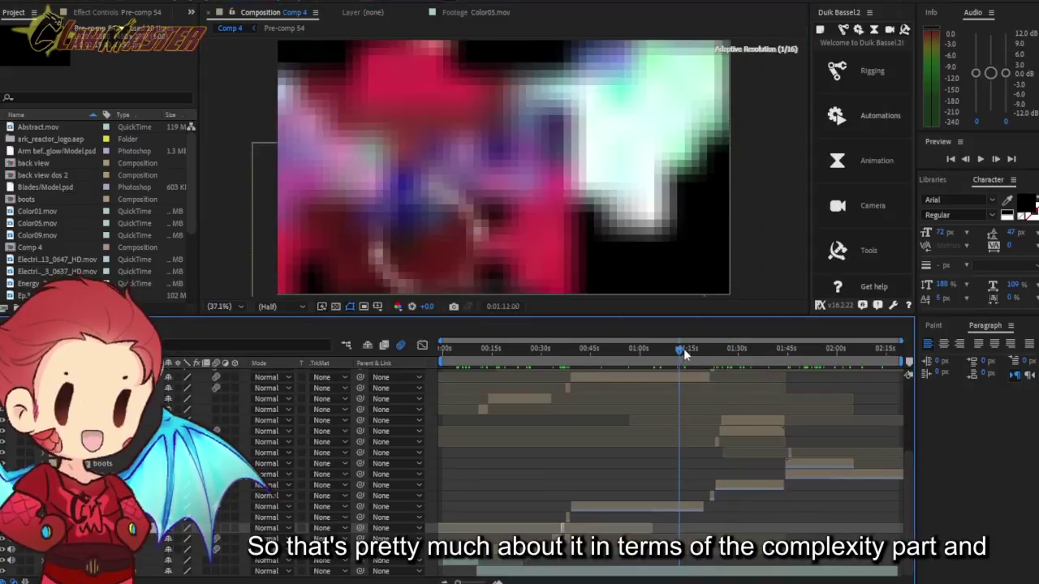
pyautogui.moveTo(689, 347); pyautogui.dragTo(748, 351)
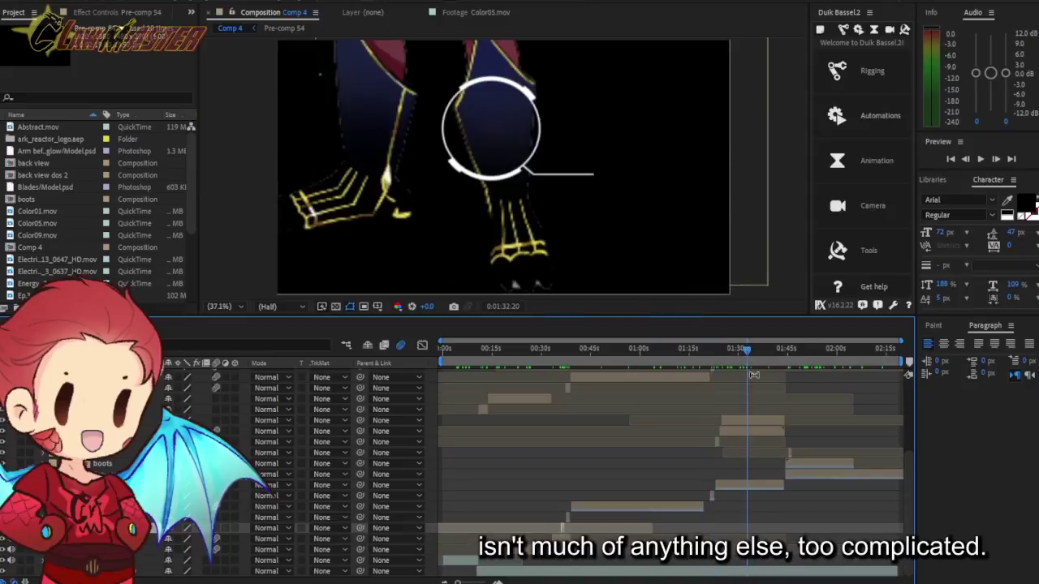
pyautogui.click(794, 348)
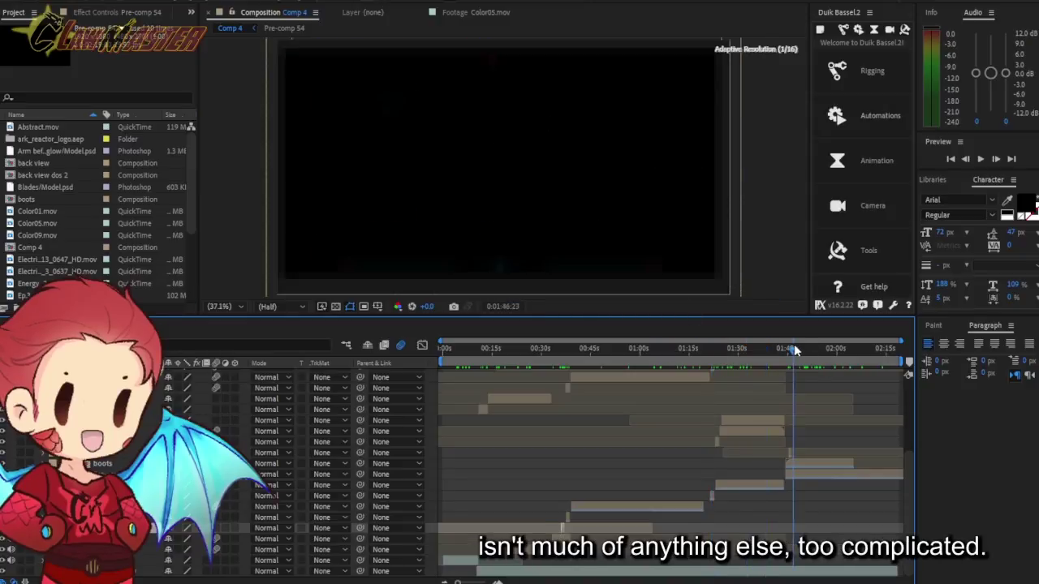
pyautogui.moveTo(819, 350); pyautogui.dragTo(844, 349)
# Step: Review the wing and back scans from 0:28 to 1:24, stopping at 0:01:52:05 on the lightning gauntlet
pyautogui.click(626, 356)
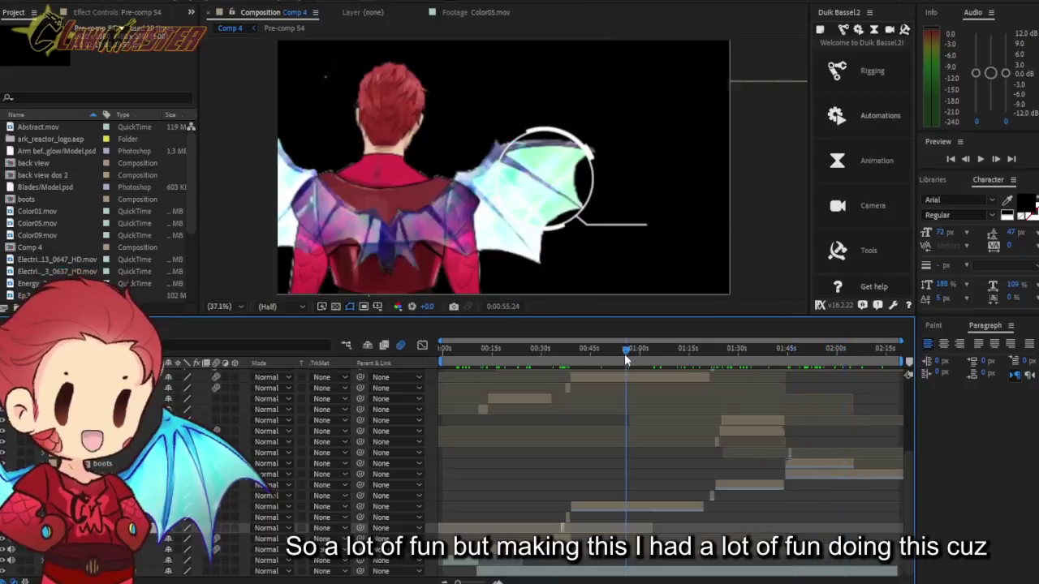
pyautogui.click(577, 358)
pyautogui.click(536, 350)
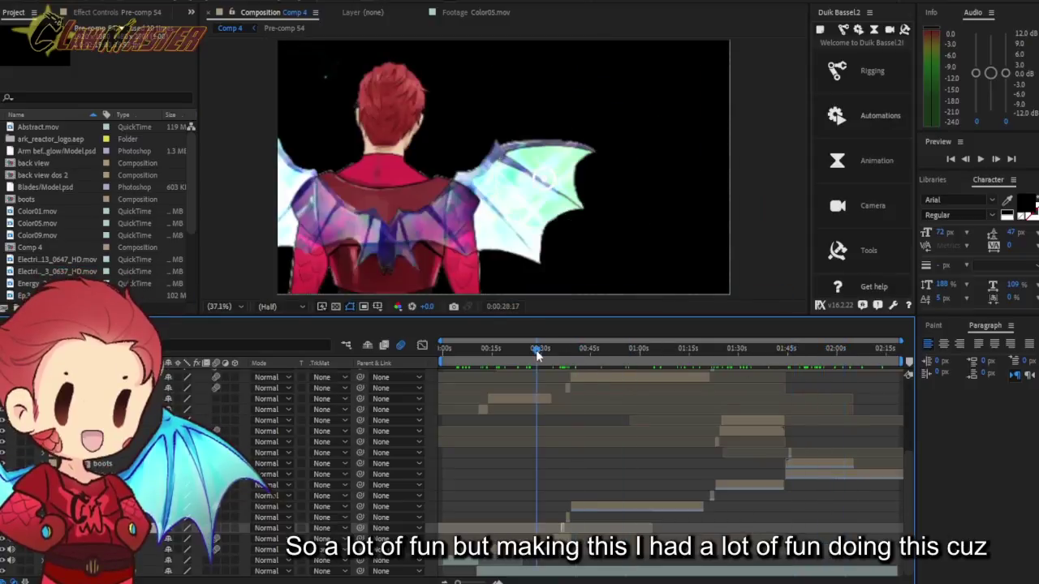
pyautogui.moveTo(540, 353); pyautogui.dragTo(597, 350)
pyautogui.click(631, 357)
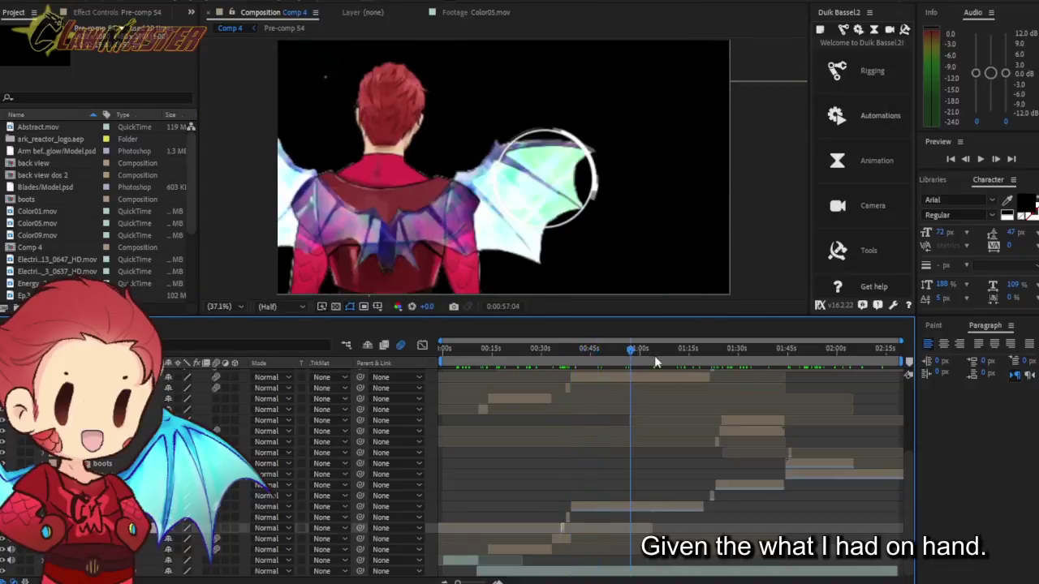
pyautogui.click(667, 353)
pyautogui.click(689, 350)
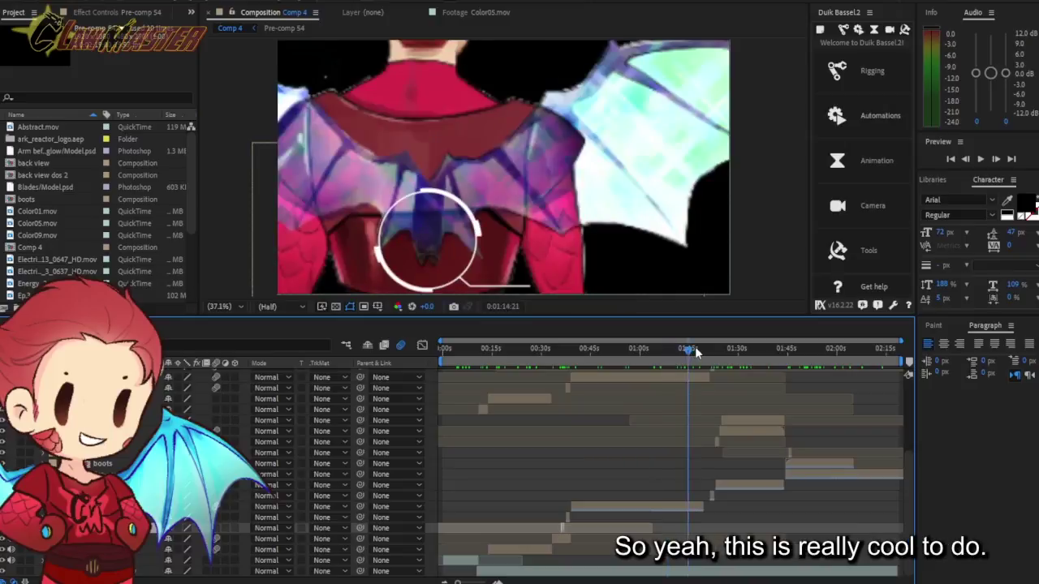
pyautogui.moveTo(699, 348); pyautogui.dragTo(810, 354)
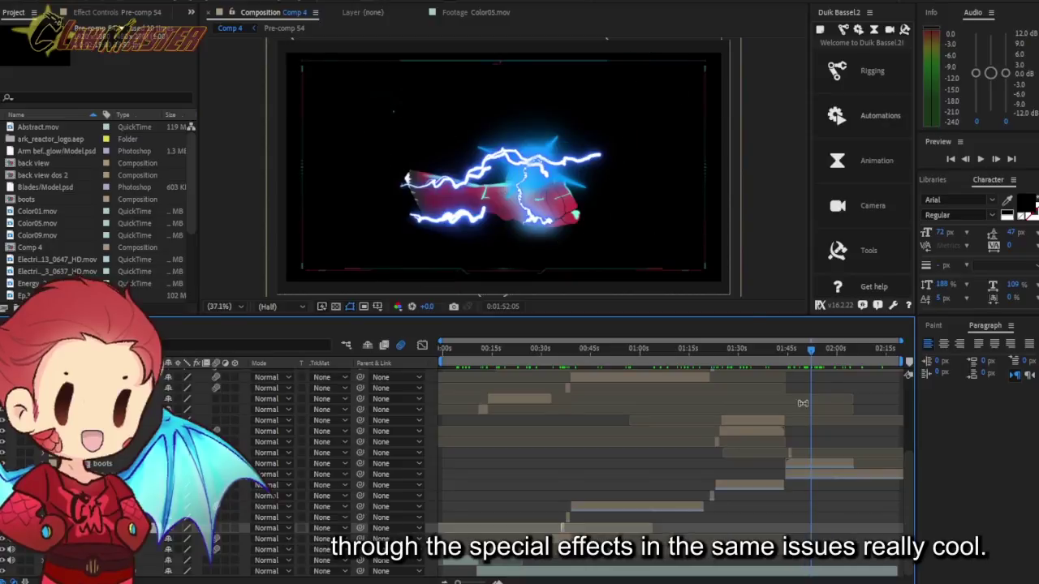
pyautogui.click(827, 348)
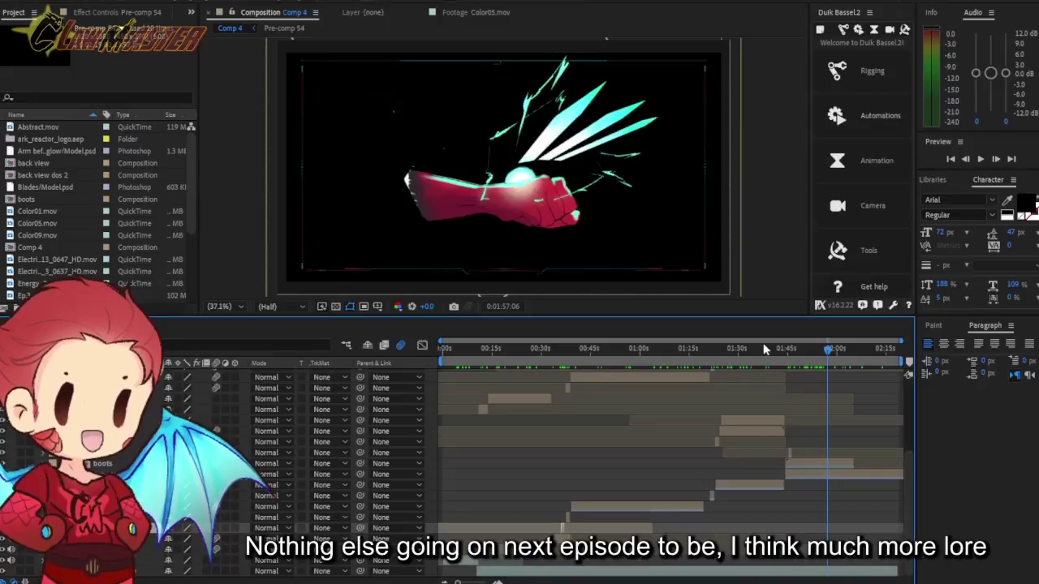
pyautogui.moveTo(762, 347); pyautogui.dragTo(637, 351)
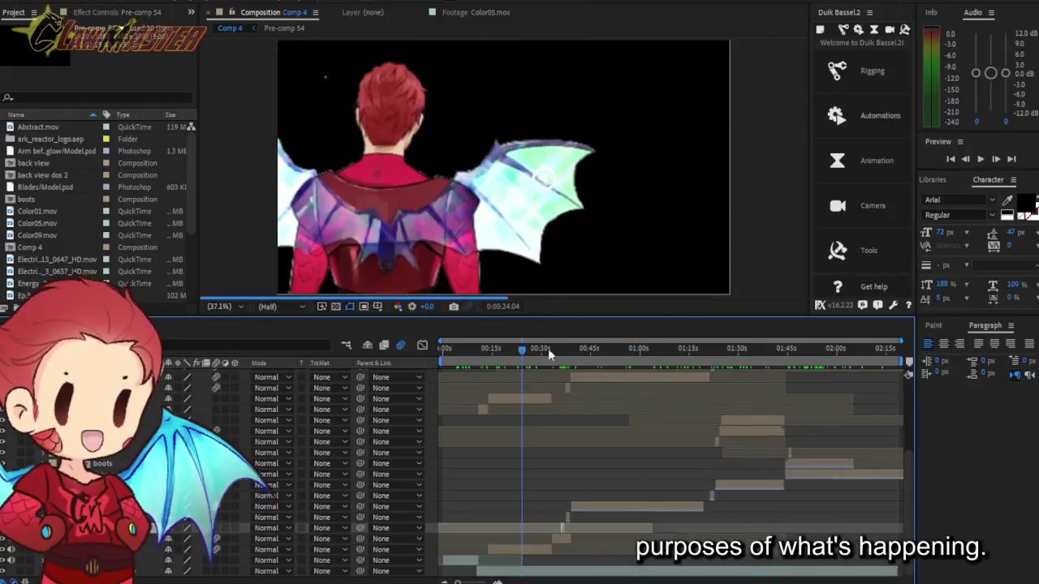
pyautogui.click(610, 347)
pyautogui.click(746, 349)
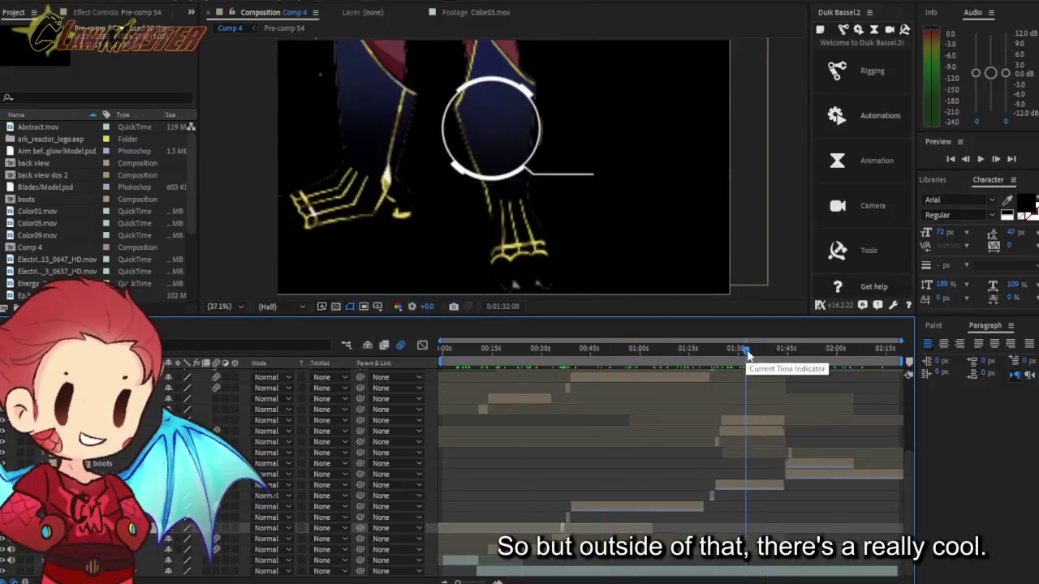
pyautogui.click(807, 351)
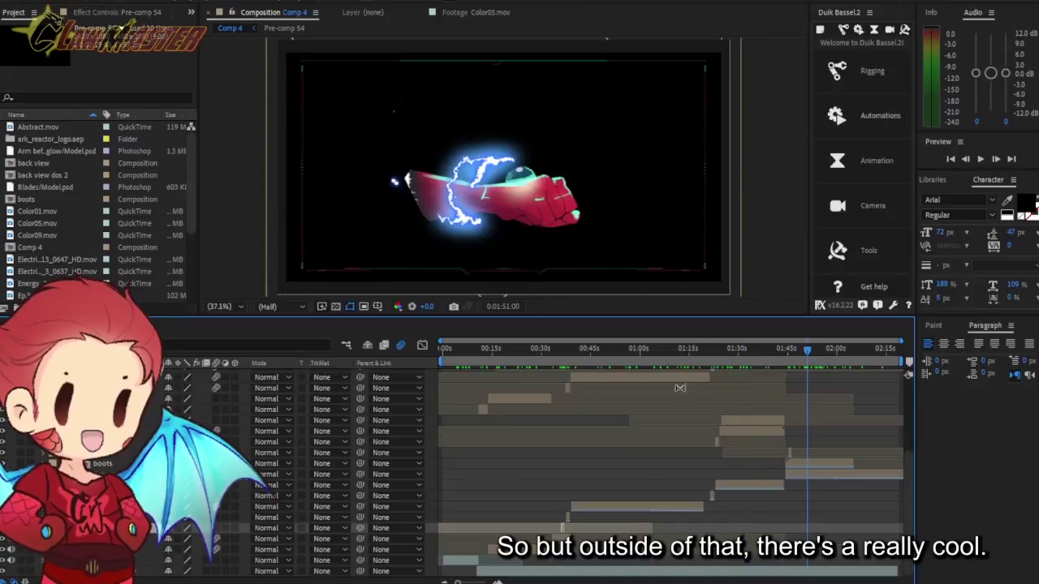